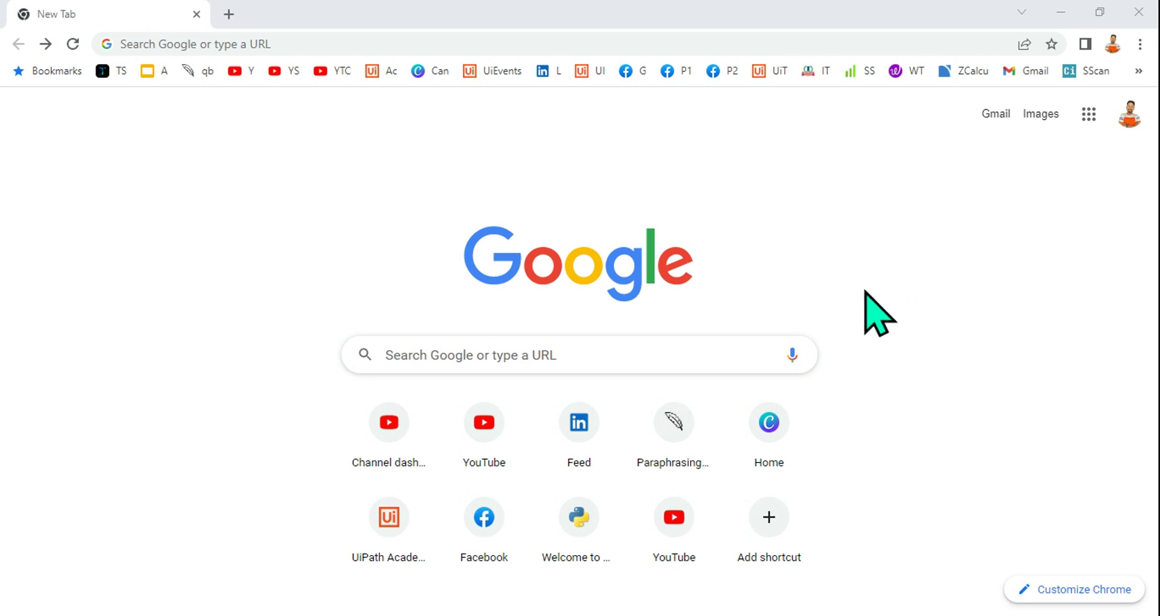
# Search Google for 'python' and open the 'Welcome to Python.org' result
pyautogui.click(476, 357)
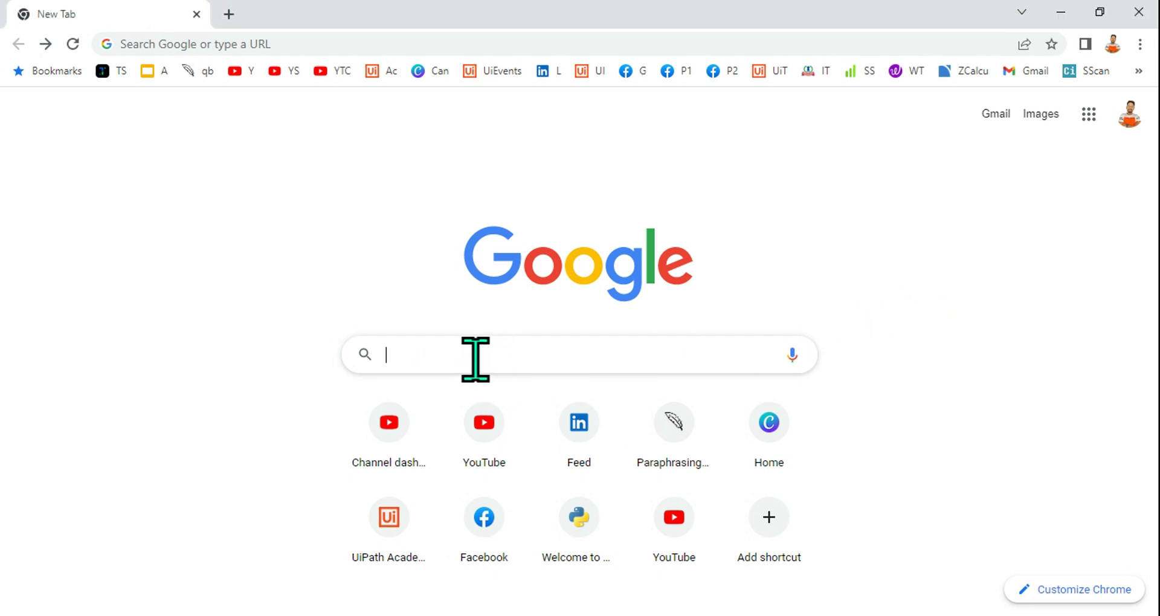
pyautogui.write('python')
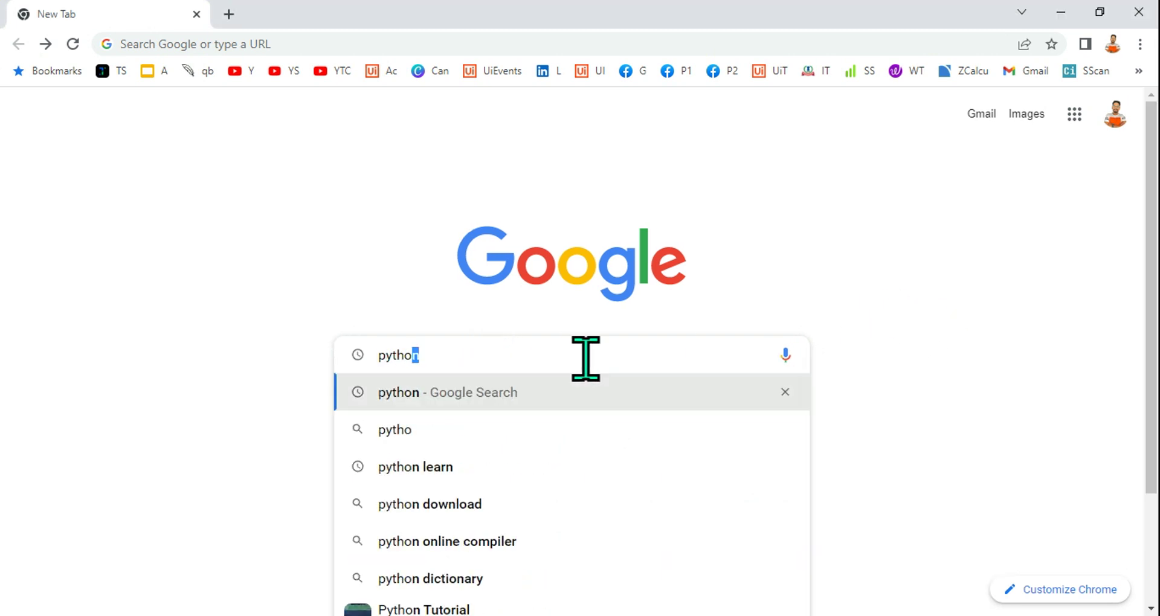
pyautogui.press('Return')
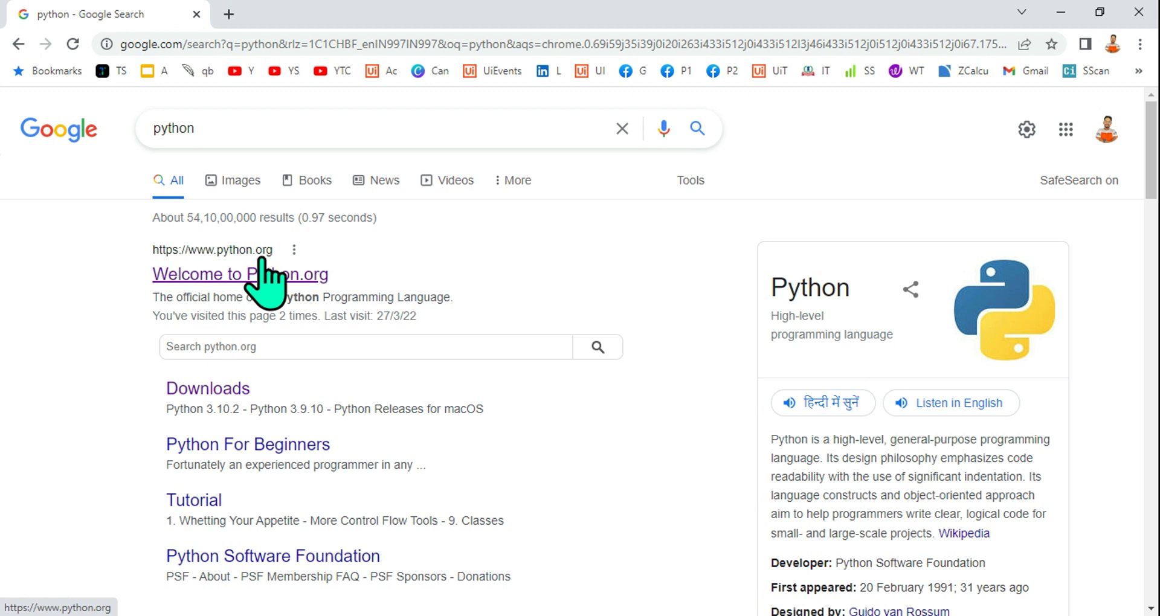
pyautogui.click(274, 275)
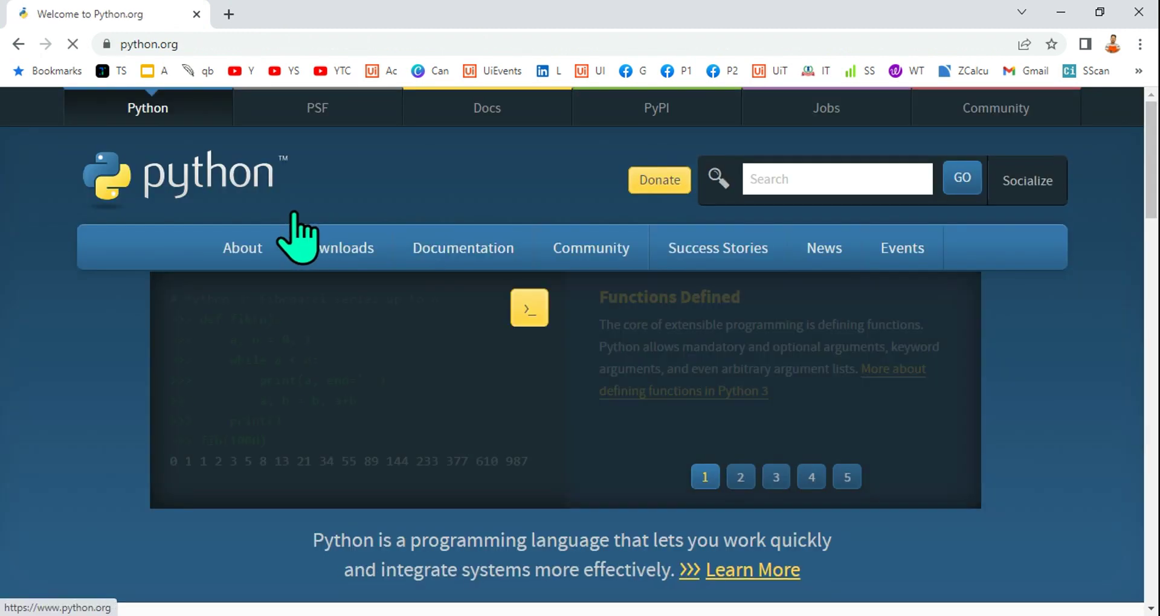
# Download the Python 3.10.4 Windows installer, then open the Python Releases for macOS page
pyautogui.moveTo(374, 250)
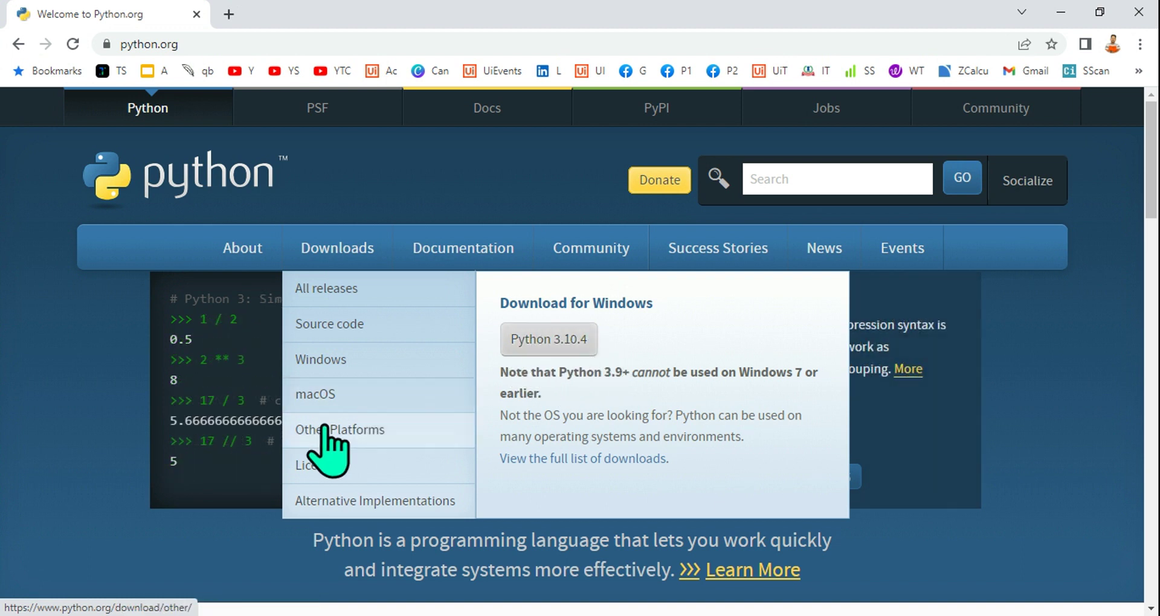
pyautogui.click(571, 342)
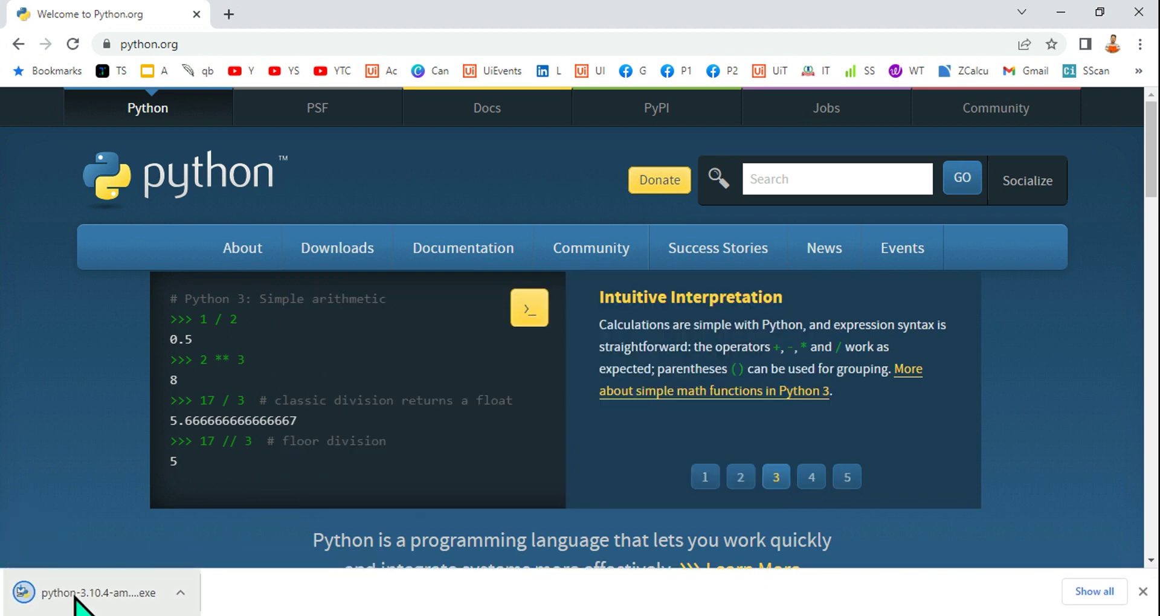
pyautogui.moveTo(442, 254)
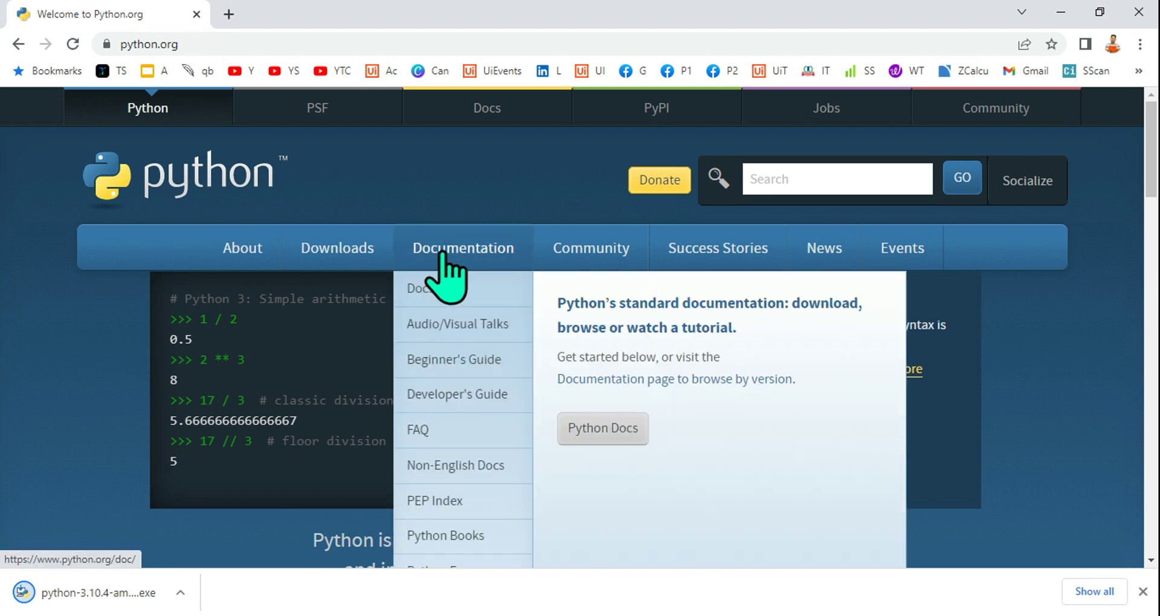
pyautogui.moveTo(337, 254)
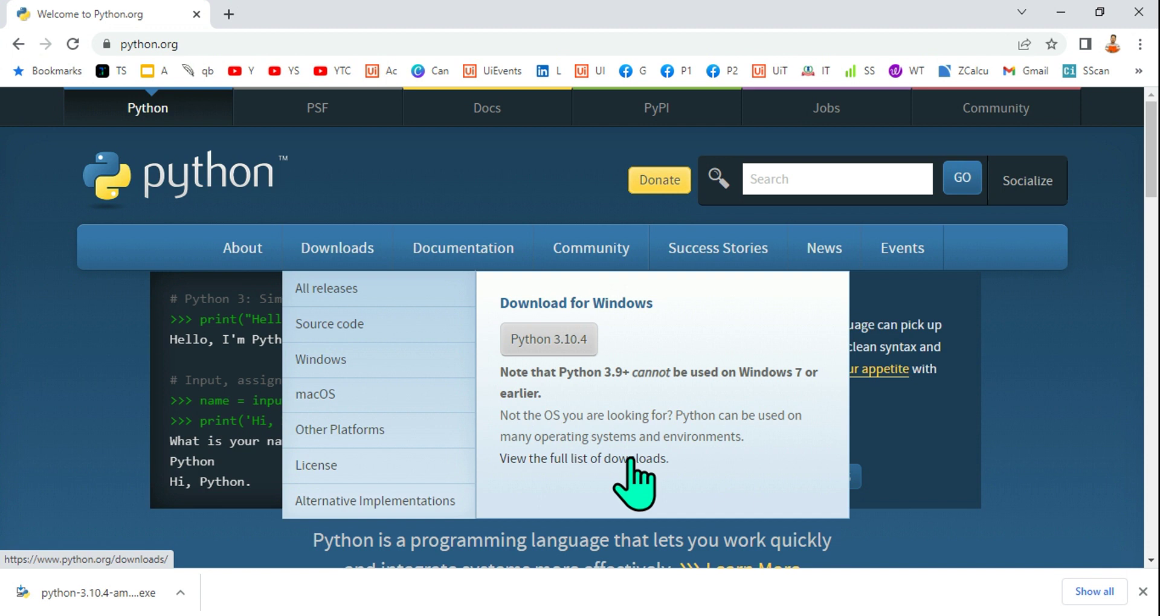
pyautogui.click(348, 400)
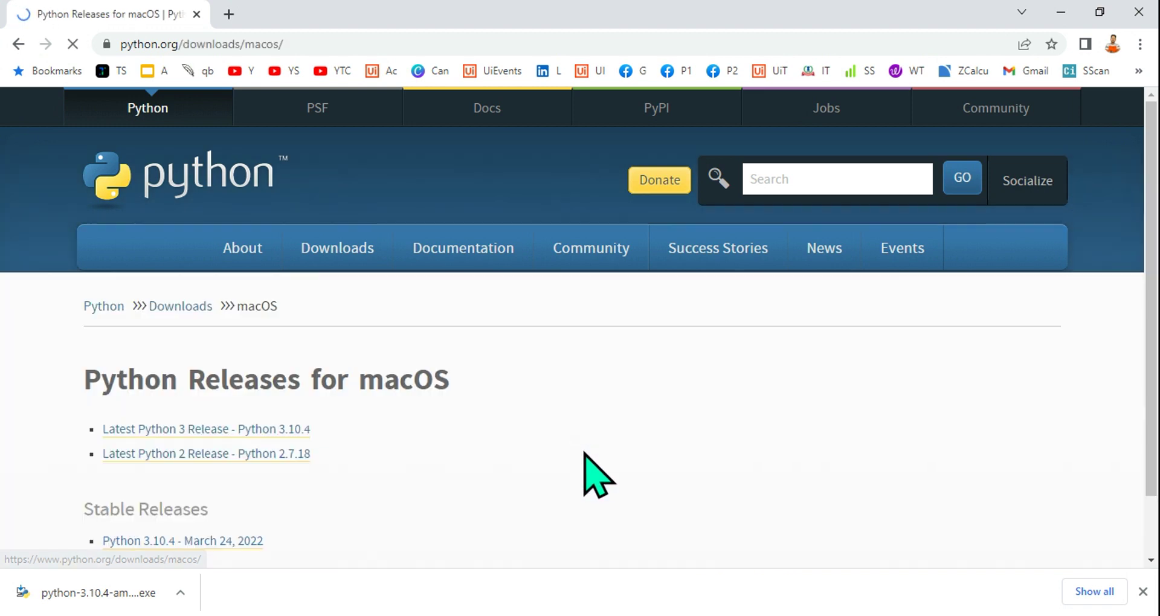
# Scroll through the macOS releases page, then close the browser
pyautogui.scroll(-1, 513, 468)
pyautogui.scroll(-6, 447, 477)
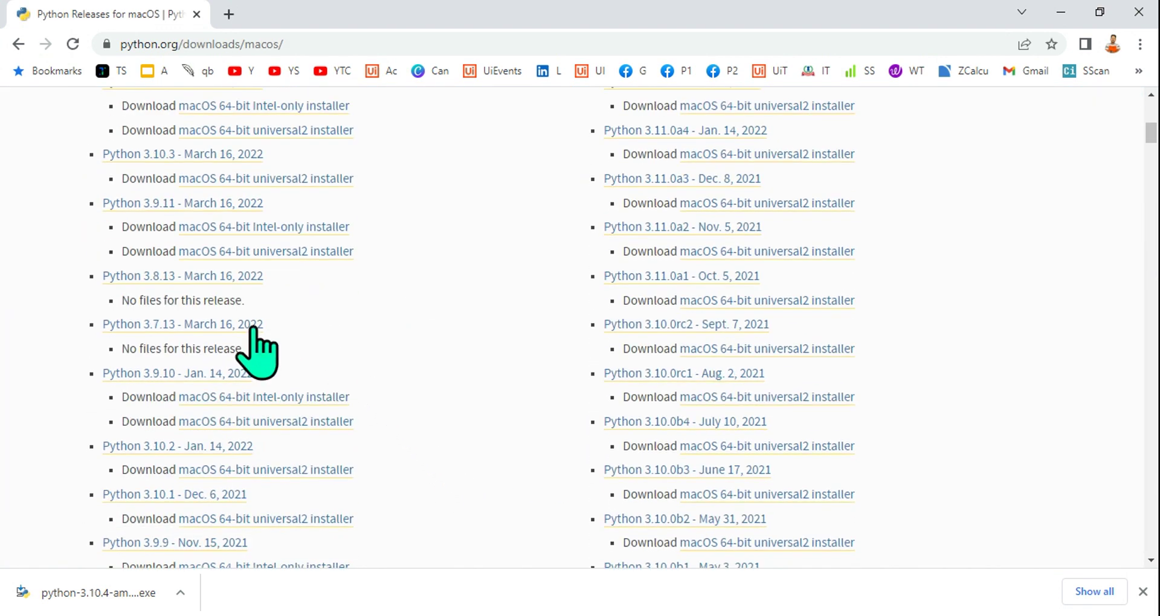
pyautogui.scroll(7, 363, 332)
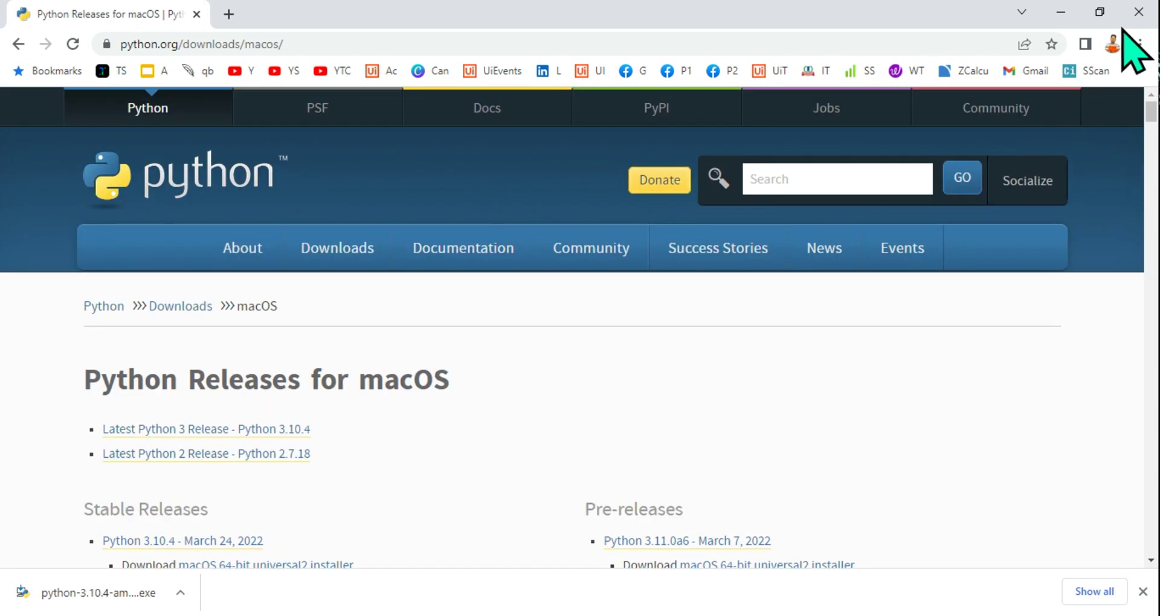
pyautogui.click(1139, 12)
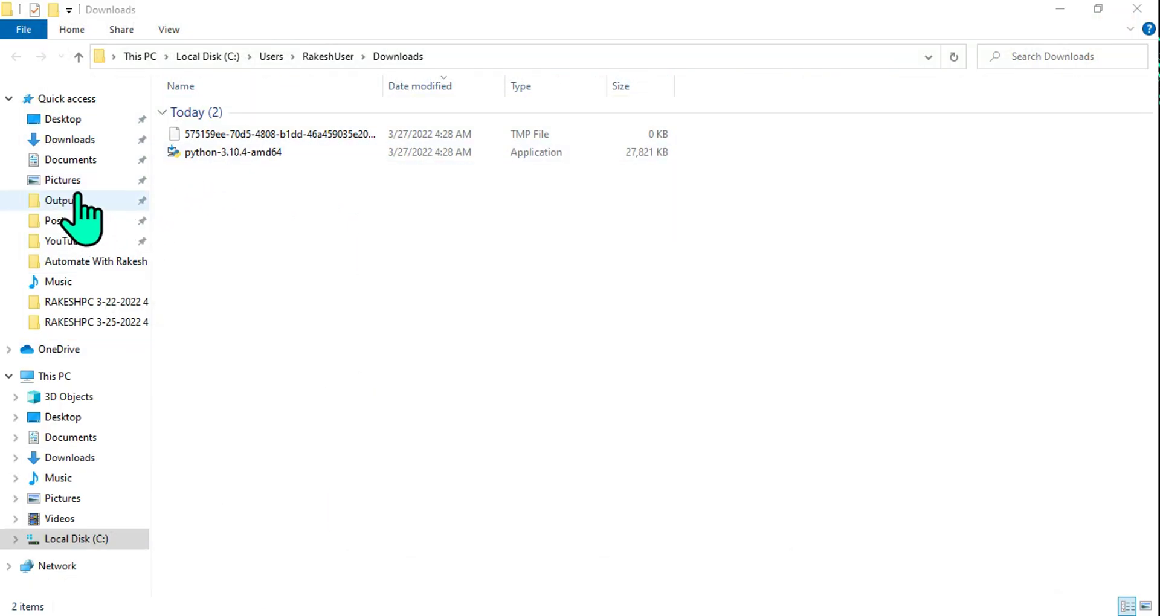
# Run the python-3.10.4-amd64 installer from Downloads, then bring File Explorer back to front
pyautogui.click(71, 139)
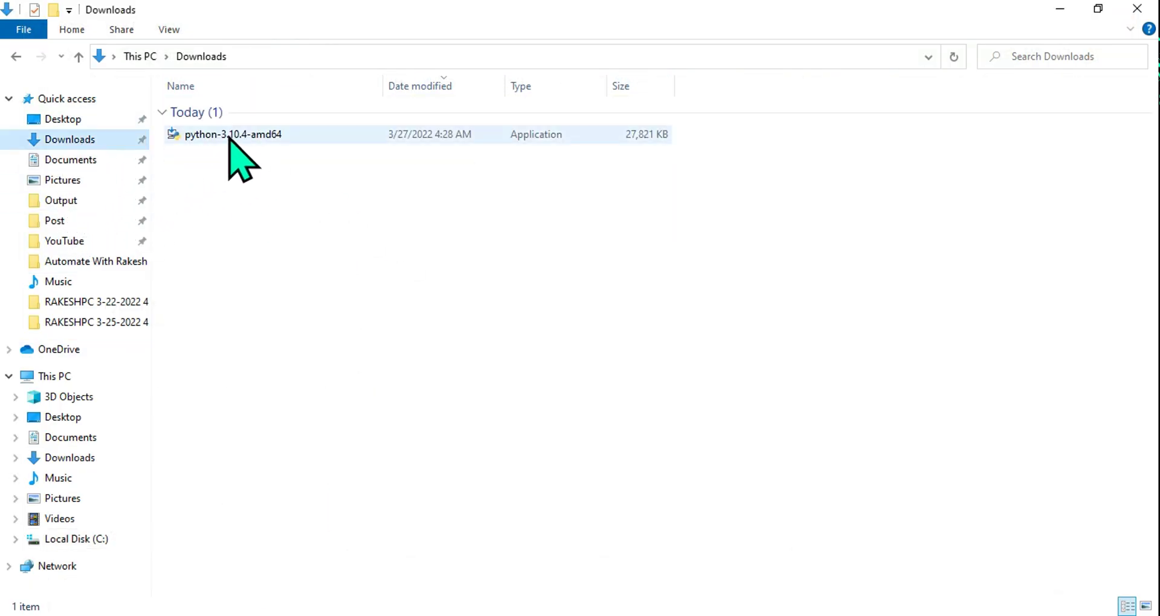
pyautogui.doubleClick(241, 137)
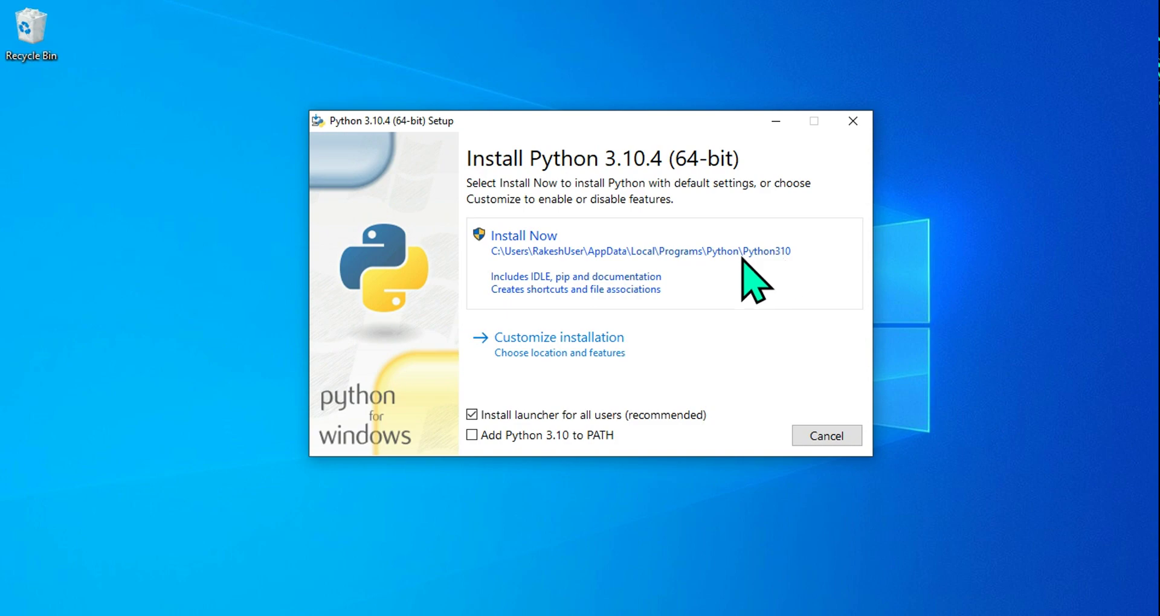
pyautogui.click(453, 614)
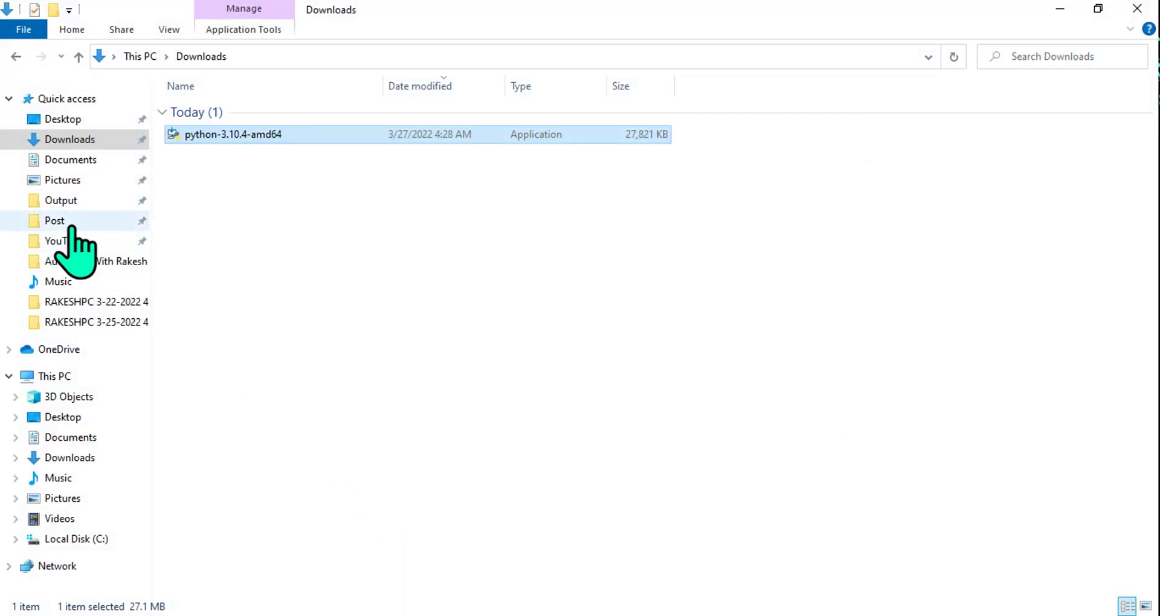
# Go to C:\Users\<user profile>, show hidden items, and open AppData\Local
pyautogui.click(78, 539)
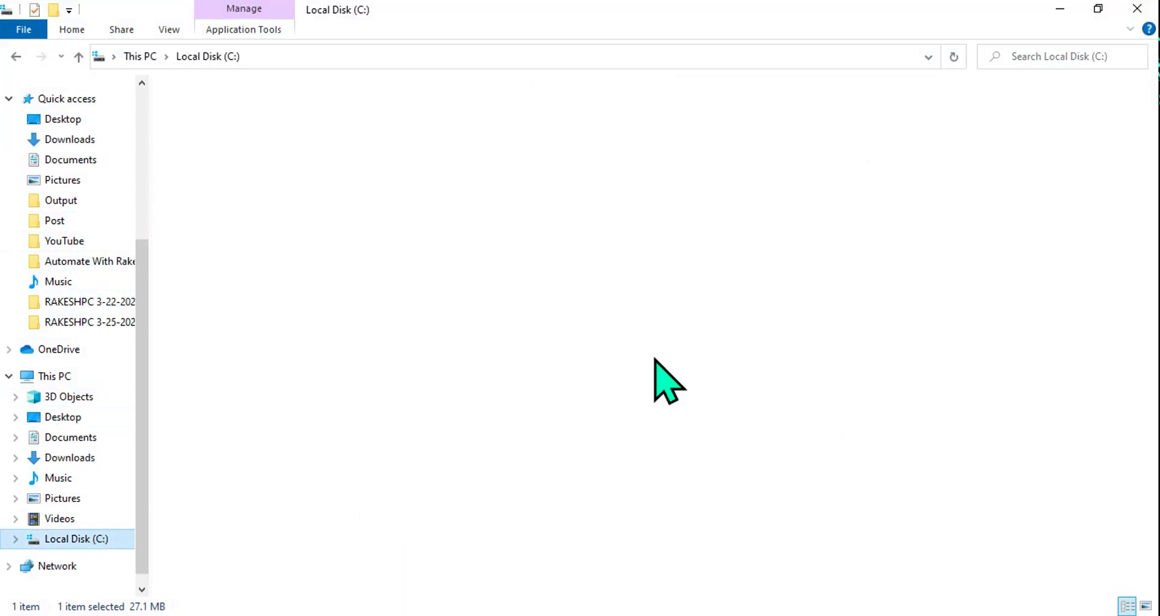
pyautogui.doubleClick(225, 294)
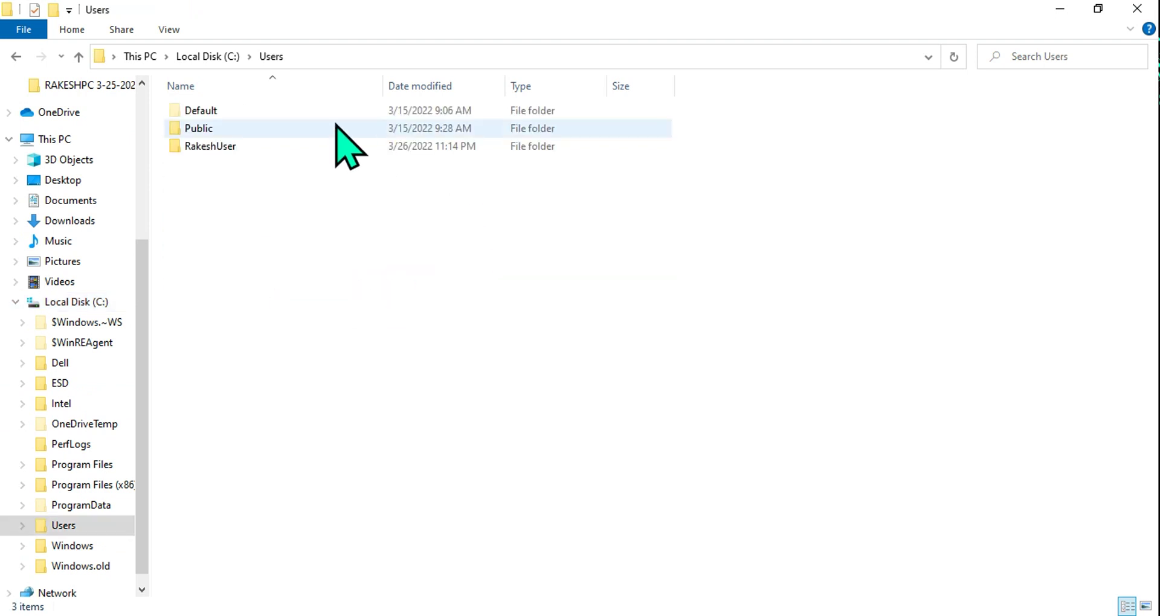
pyautogui.doubleClick(235, 147)
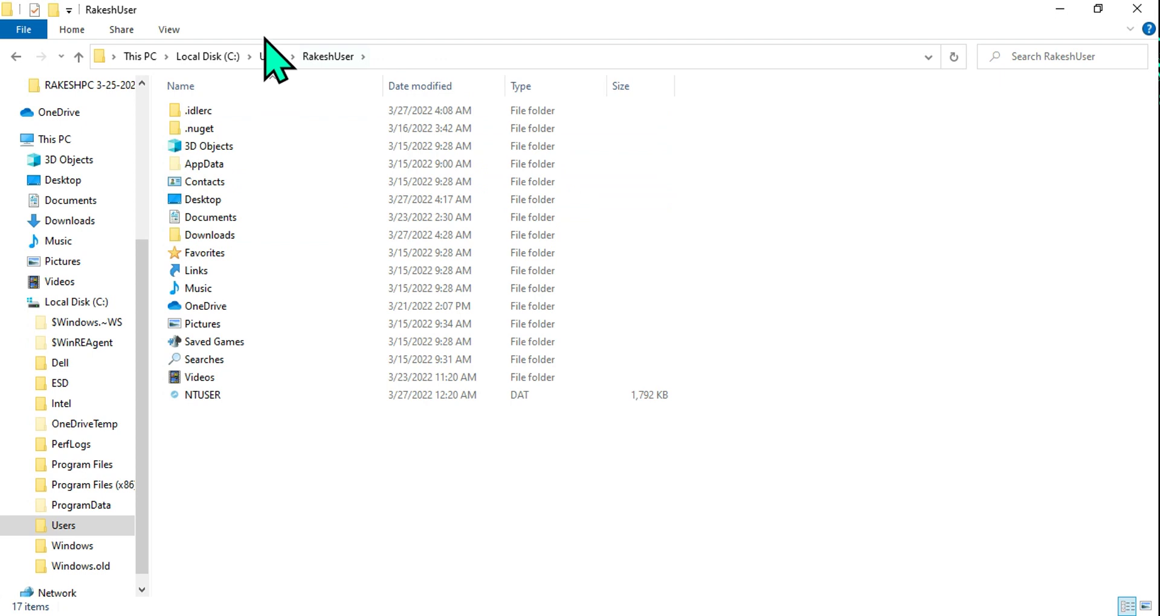
pyautogui.click(169, 30)
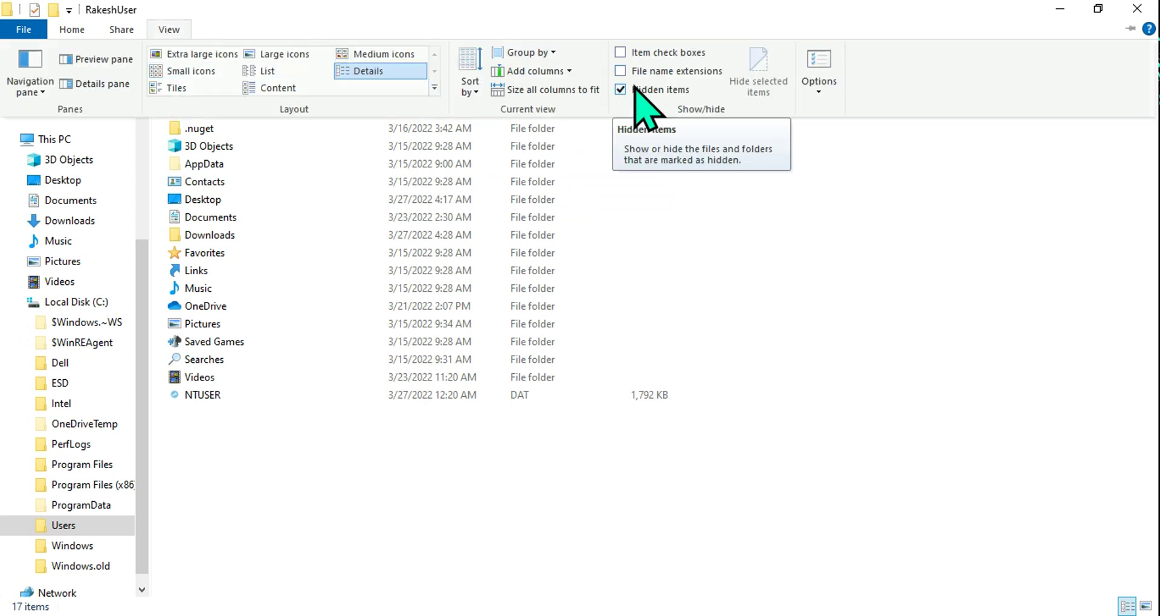
pyautogui.click(694, 241)
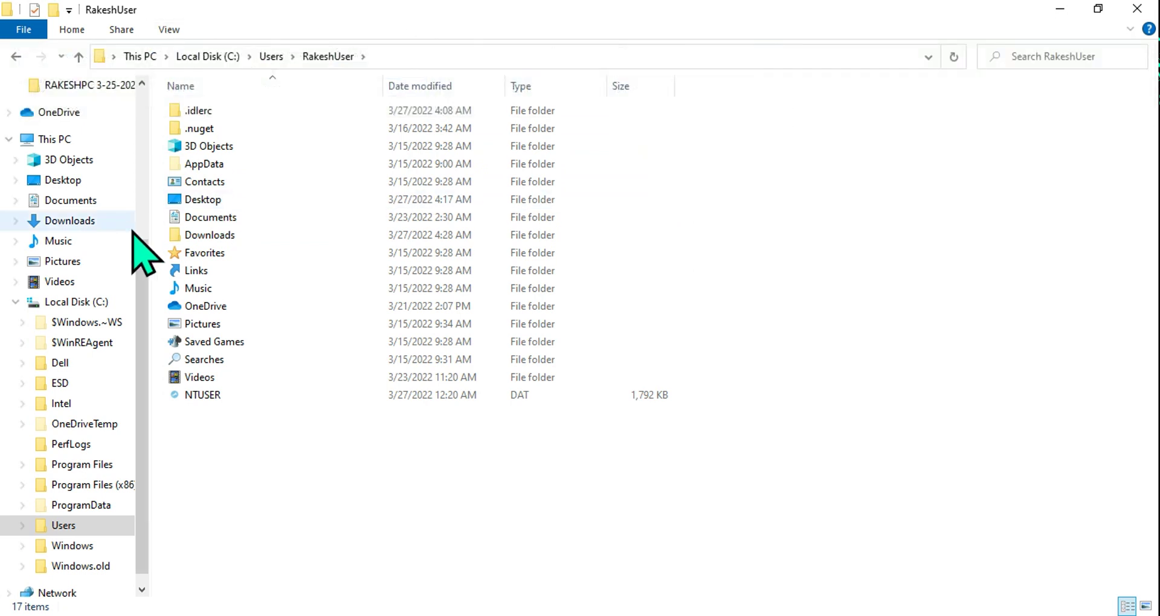
pyautogui.doubleClick(209, 164)
pyautogui.doubleClick(202, 112)
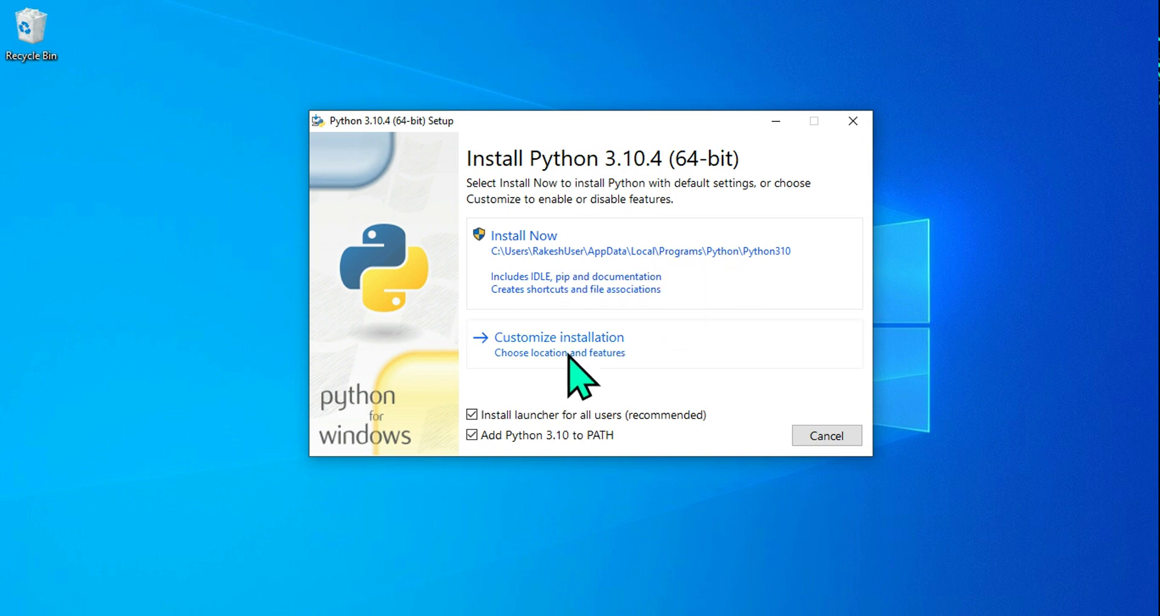
# Choose 'Customize installation' in the Python 3.10.4 setup
pyautogui.click(674, 347)
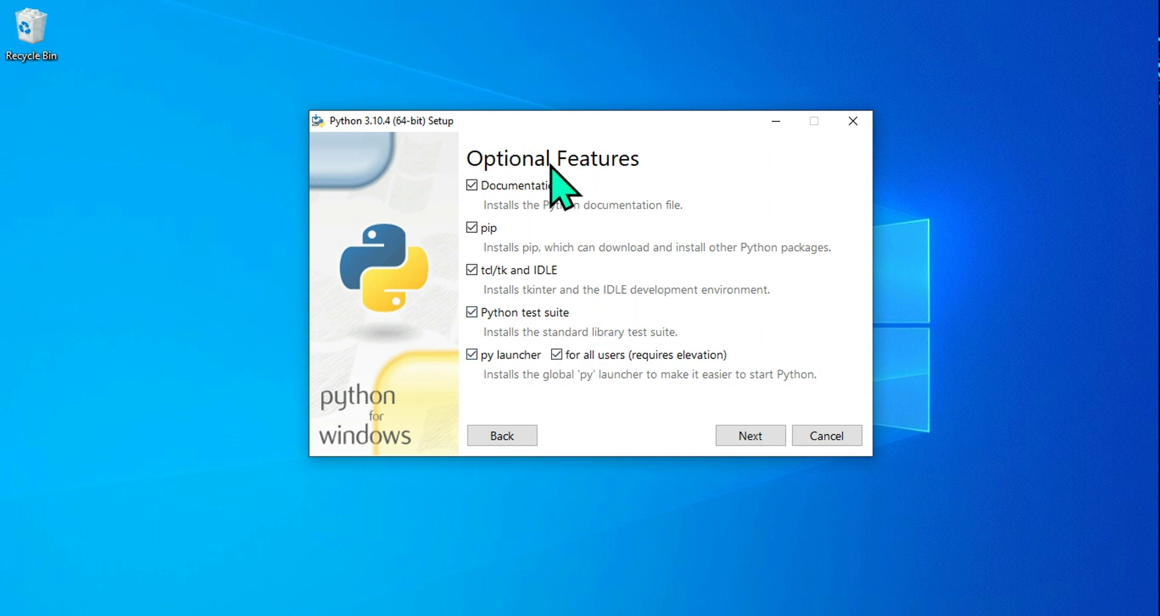
# Keep all optional features, including pip and IDLE, ticked and continue to Advanced Options
pyautogui.click(749, 438)
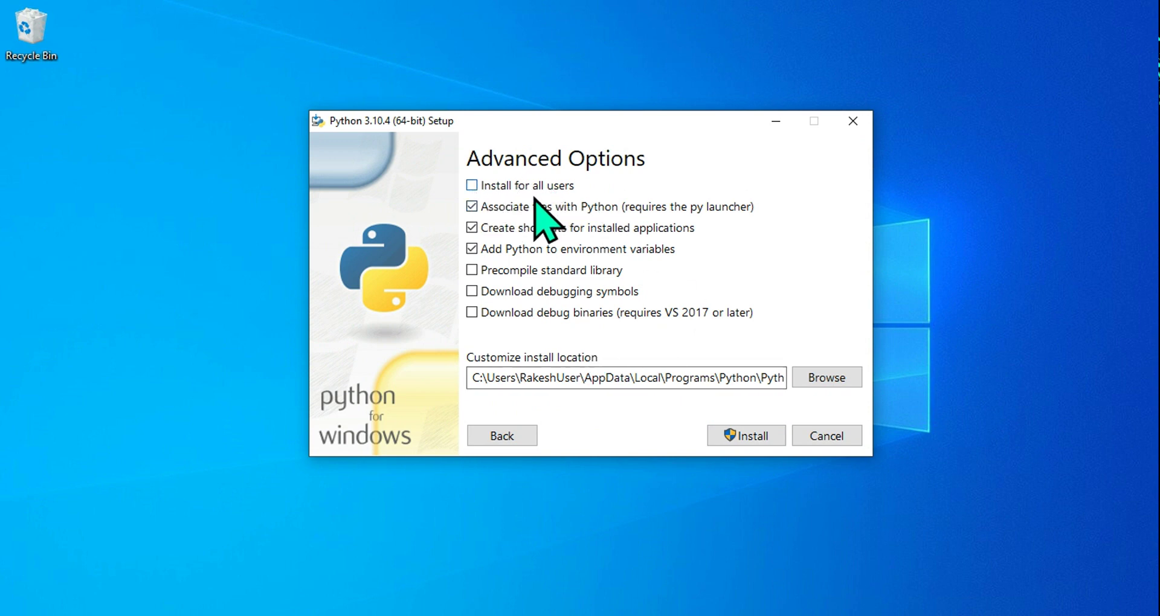
# Enable 'Install for all users', check the C:\Program Files\Python310 path, and start installing
pyautogui.click(472, 185)
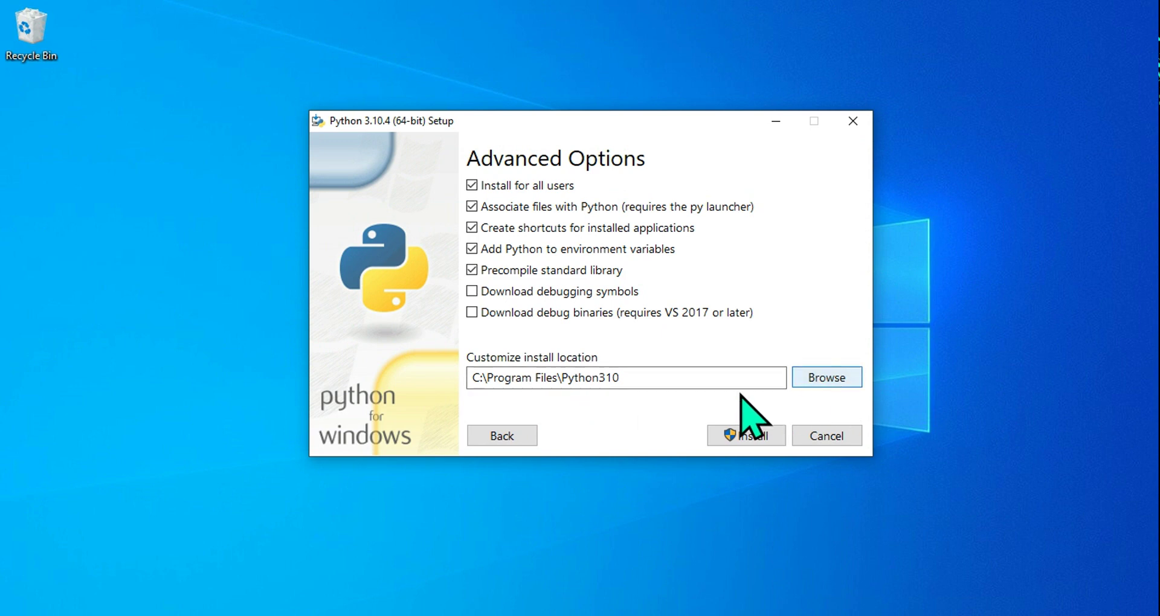
pyautogui.moveTo(640, 377); pyautogui.dragTo(606, 377)
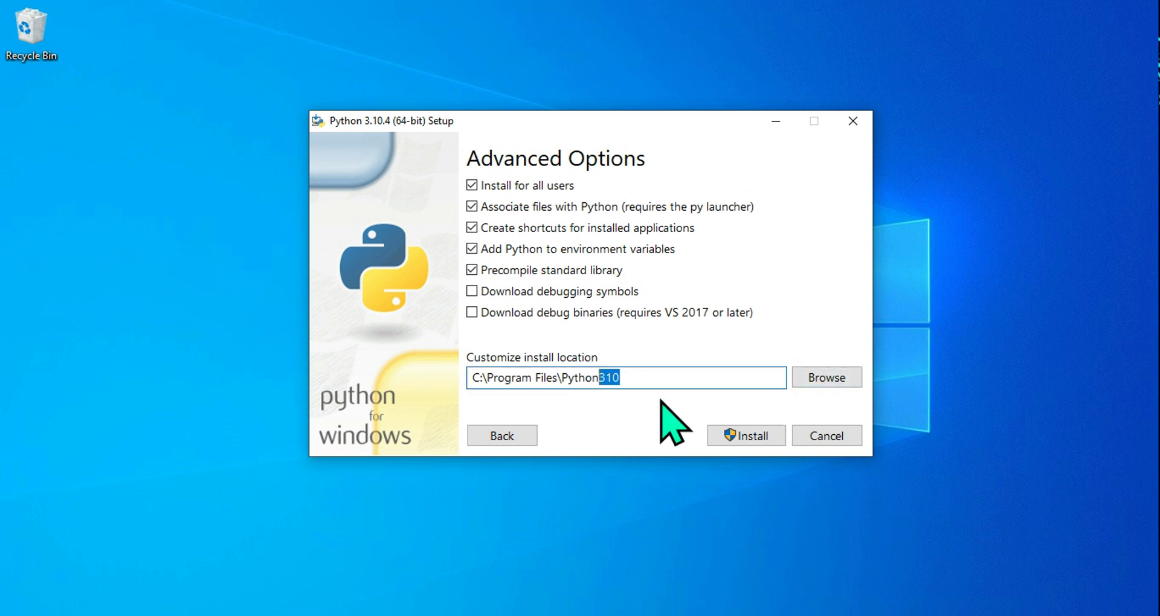
pyautogui.click(763, 436)
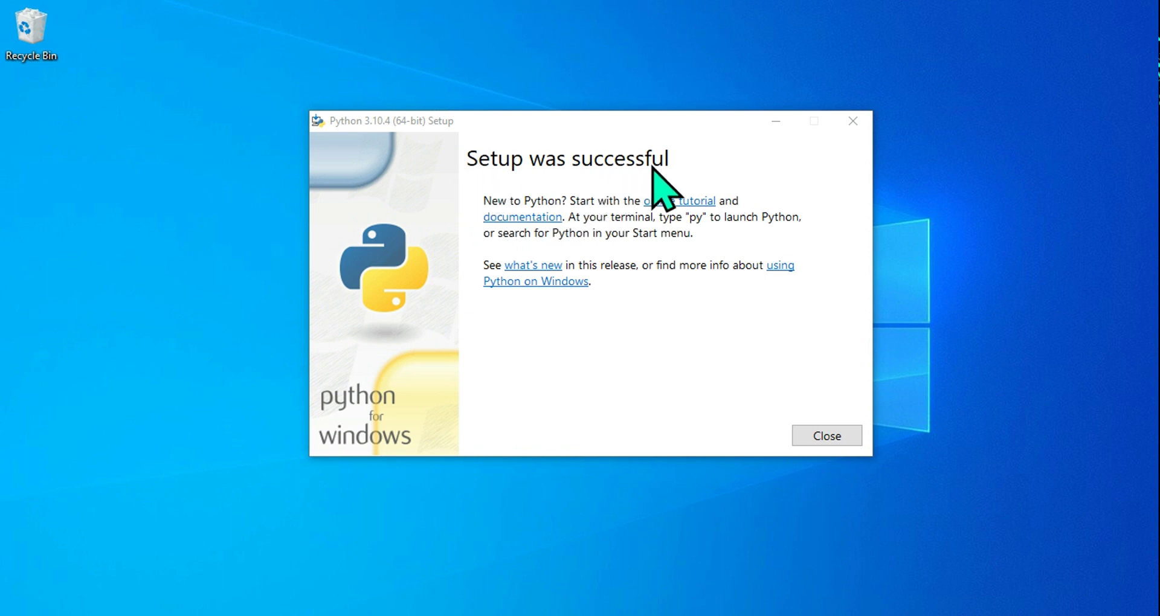
# Move the setup dialog slightly up and left as the installation finishes
pyautogui.moveTo(651, 115); pyautogui.dragTo(611, 103)
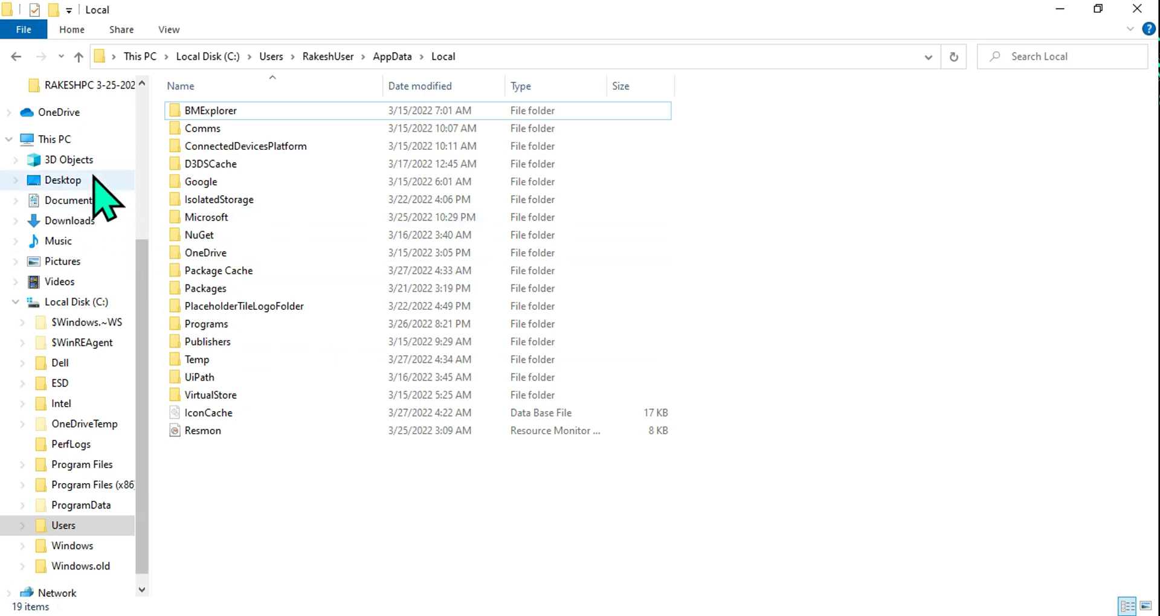
# Browse from This PC to C:\Program Files\Python310
pyautogui.moveTo(143, 299); pyautogui.dragTo(137, 145)
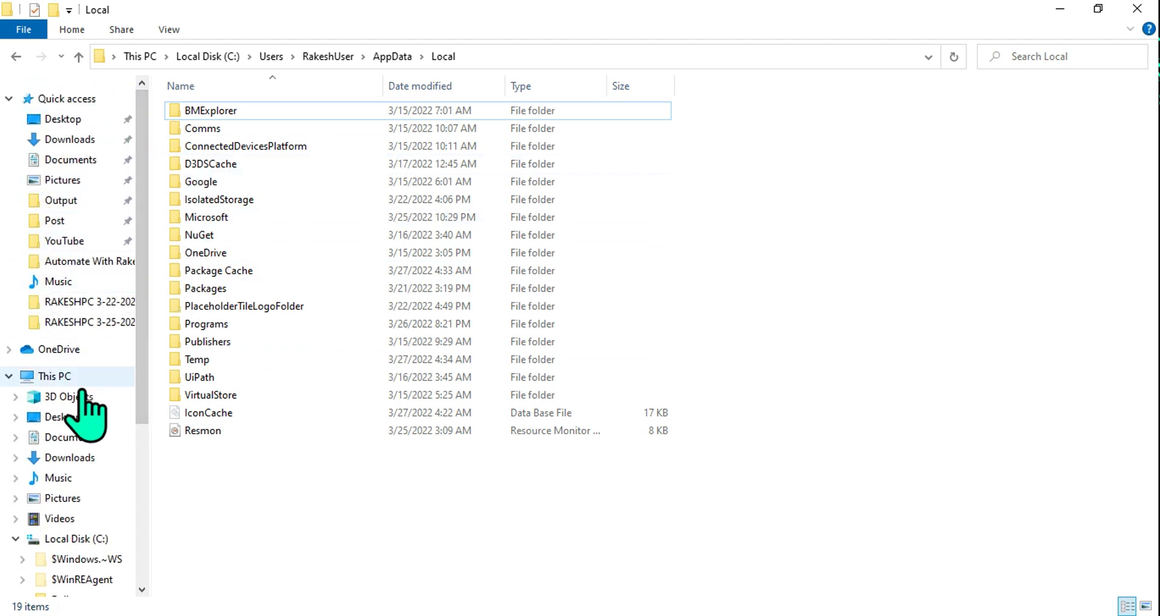
pyautogui.click(54, 377)
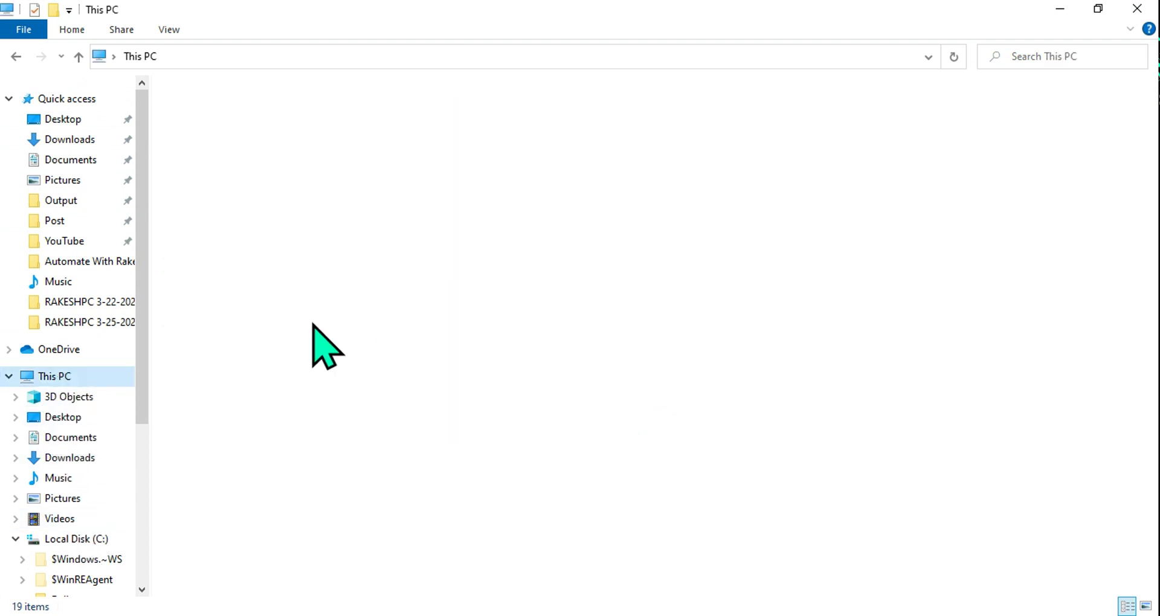
pyautogui.click(261, 253)
pyautogui.doubleClick(261, 252)
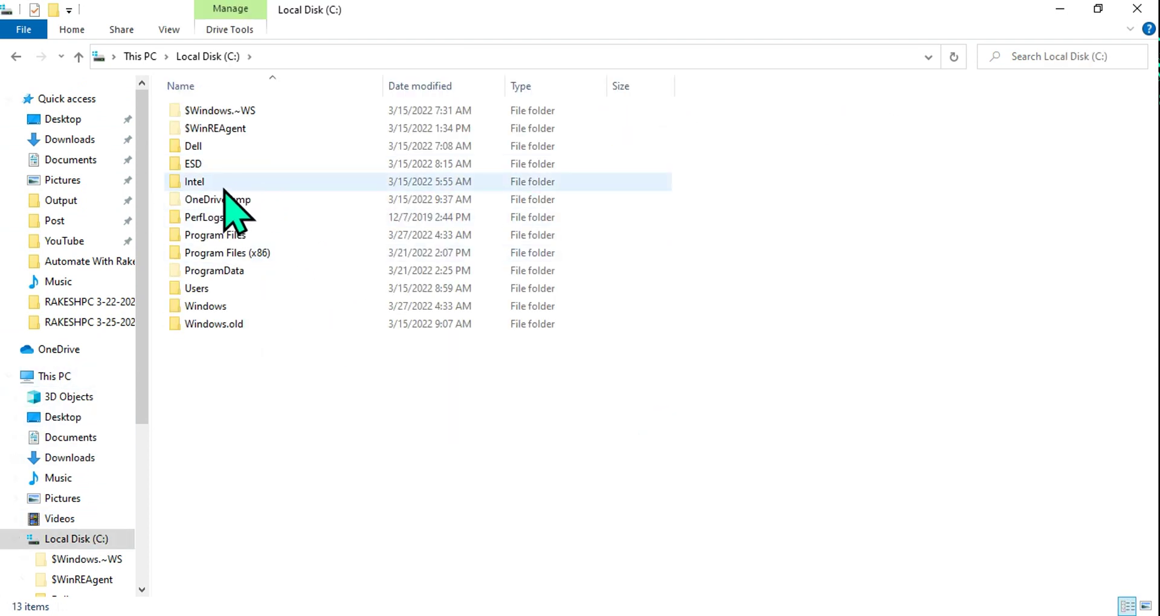
pyautogui.doubleClick(236, 237)
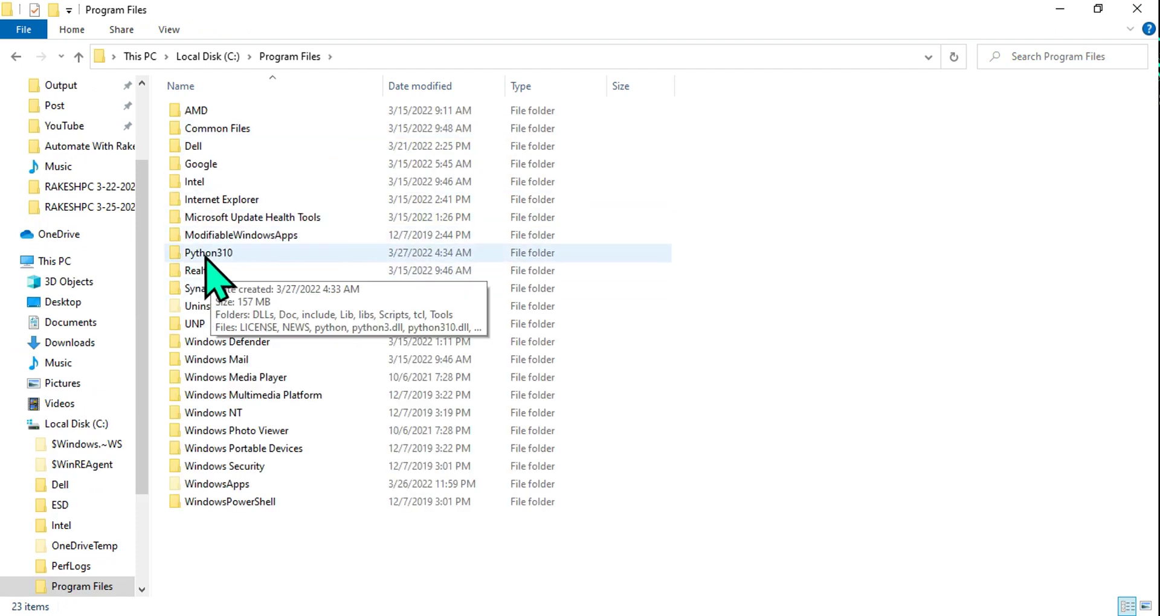
pyautogui.doubleClick(227, 256)
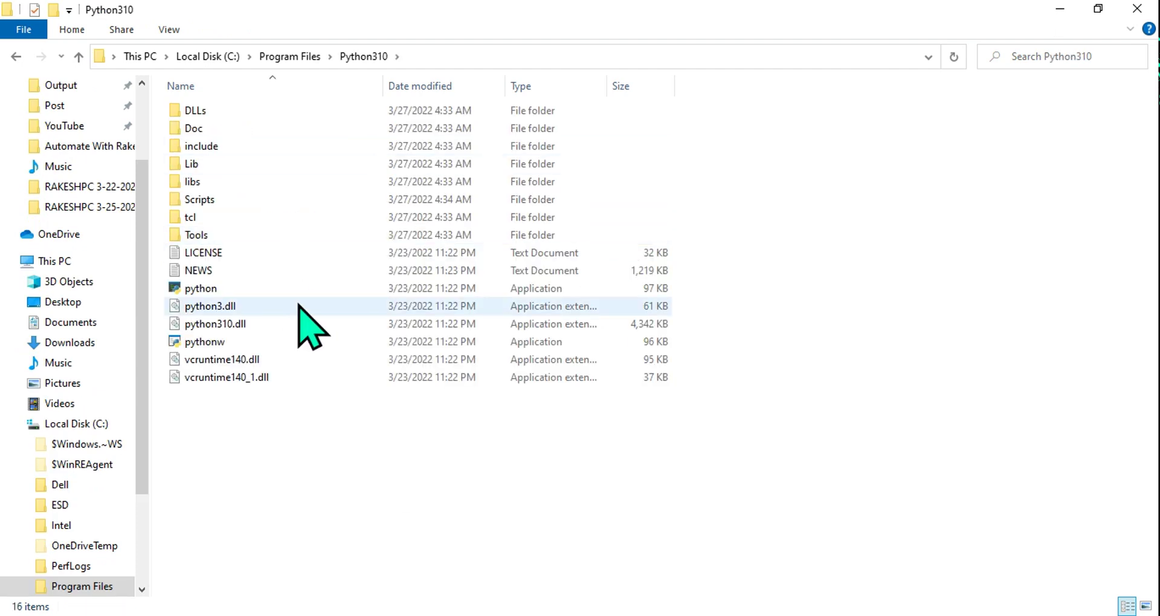
# Show the full Python310 folder path in the address bar, dismissing the shortcut warning
pyautogui.click(500, 55)
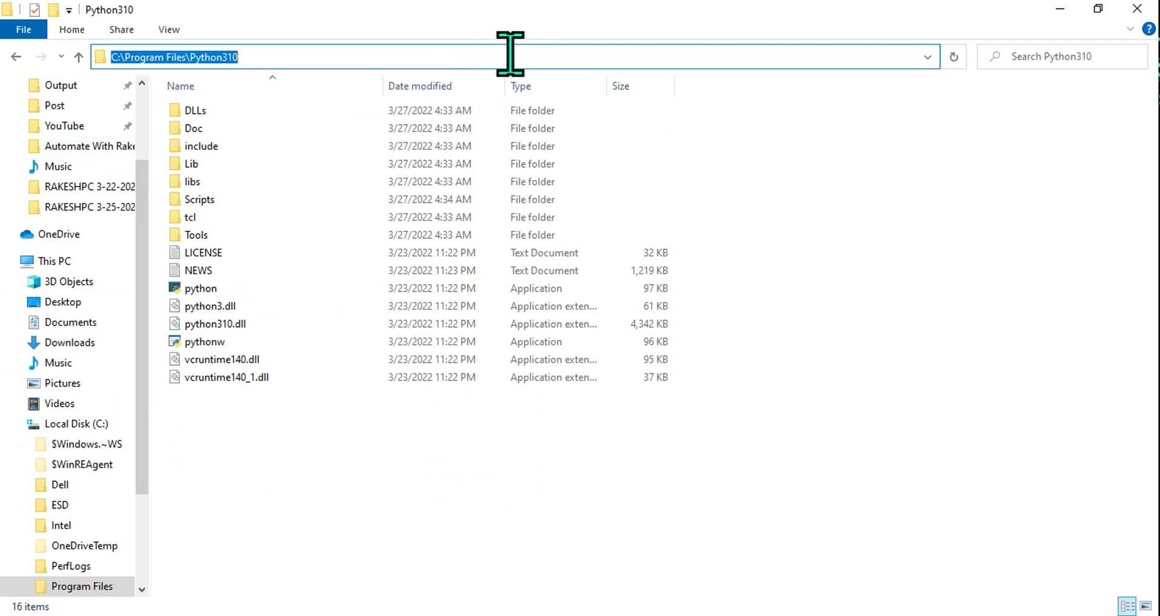
pyautogui.moveTo(500, 55); pyautogui.dragTo(713, 320)
pyautogui.click(704, 318)
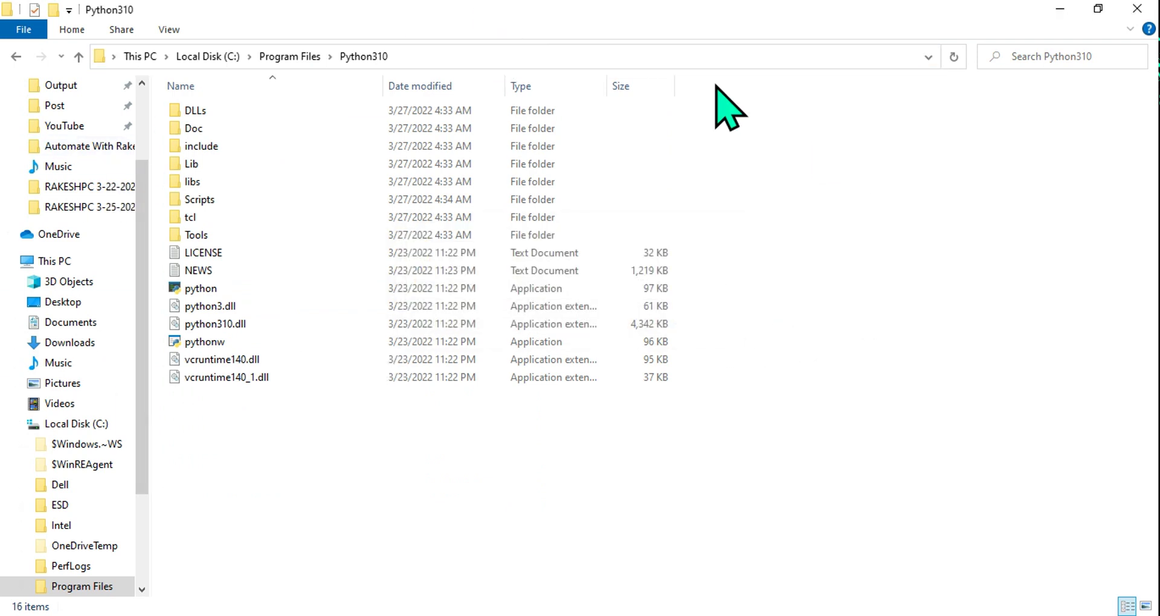
pyautogui.click(448, 56)
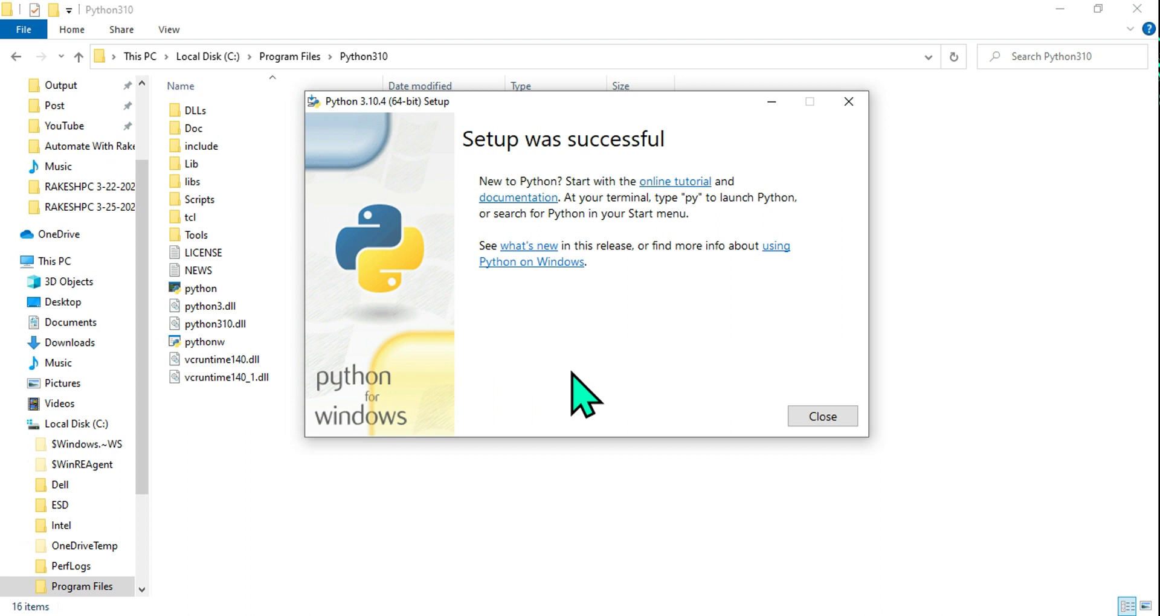
# Close the 'Setup was successful' window and minimize File Explorer
pyautogui.click(823, 417)
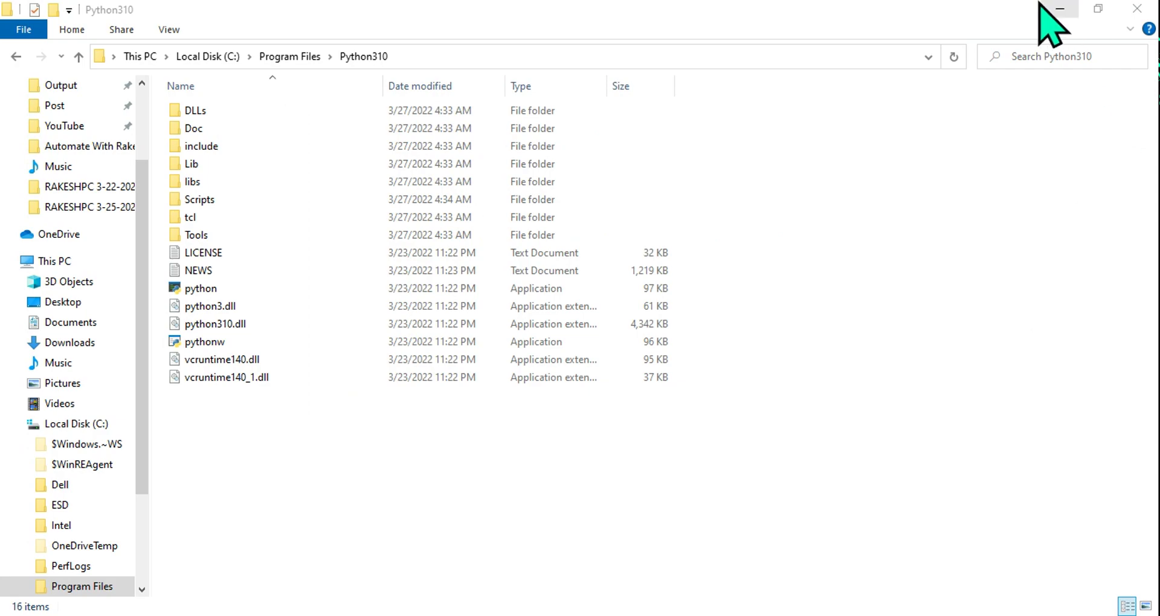
pyautogui.click(1060, 10)
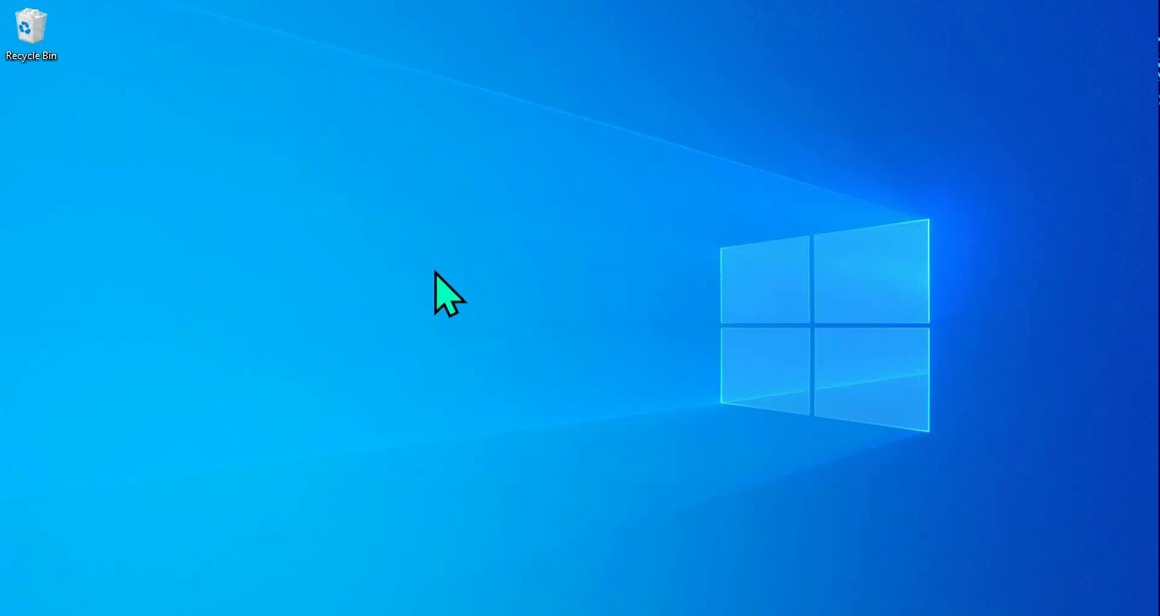
# Launch Python 3.10 (64-bit) from a 'python' search and move its console into place
pyautogui.press('super+s')
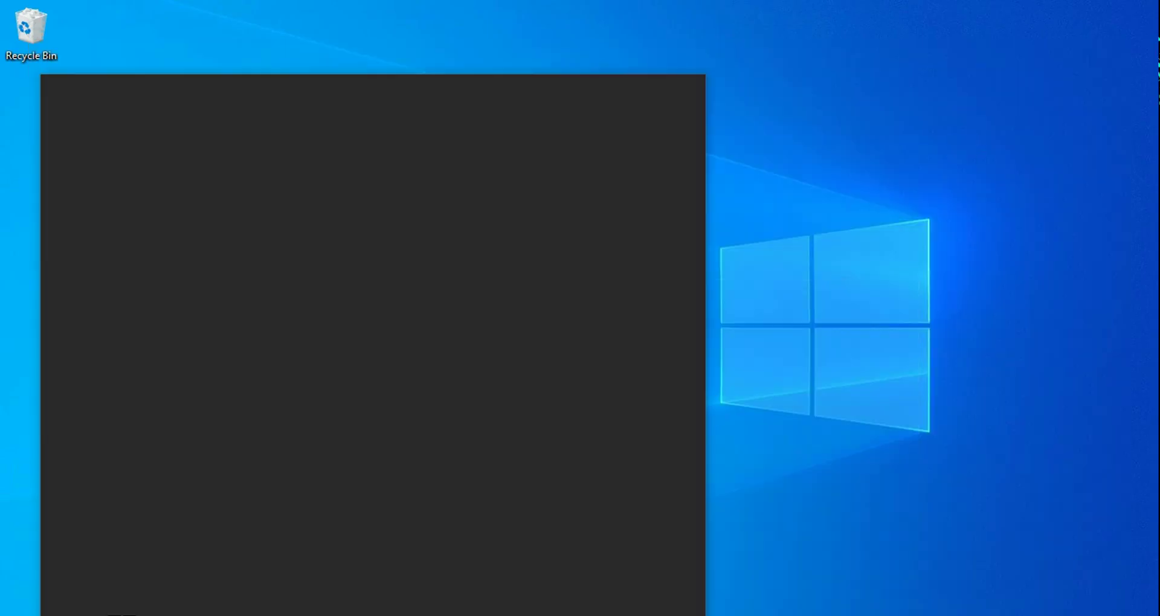
pyautogui.write('python')
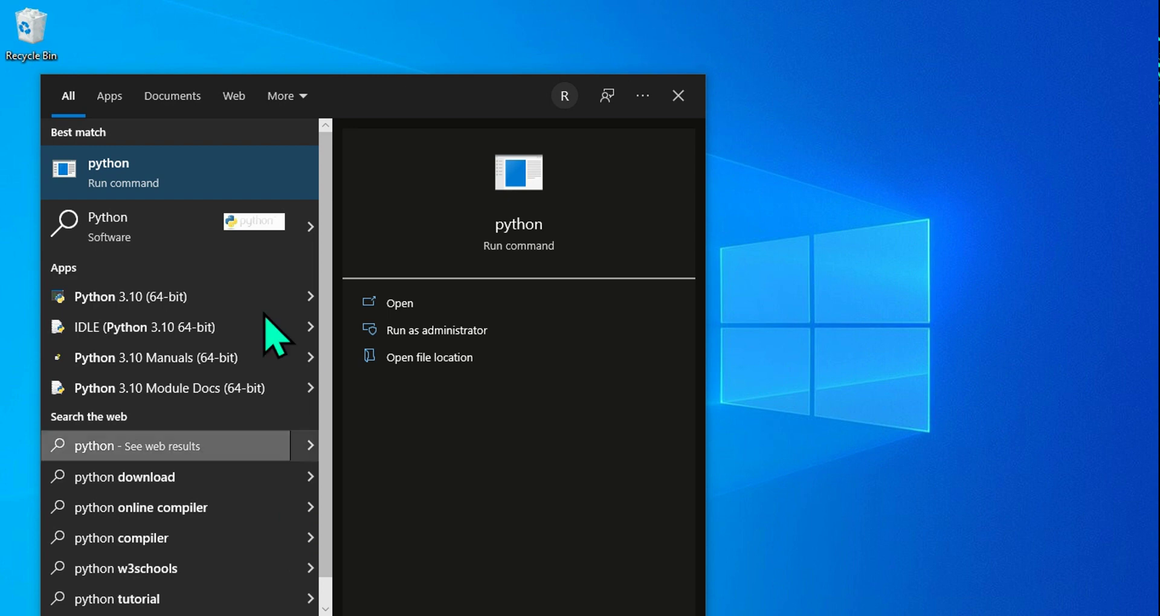
pyautogui.scroll(-1, 176, 393)
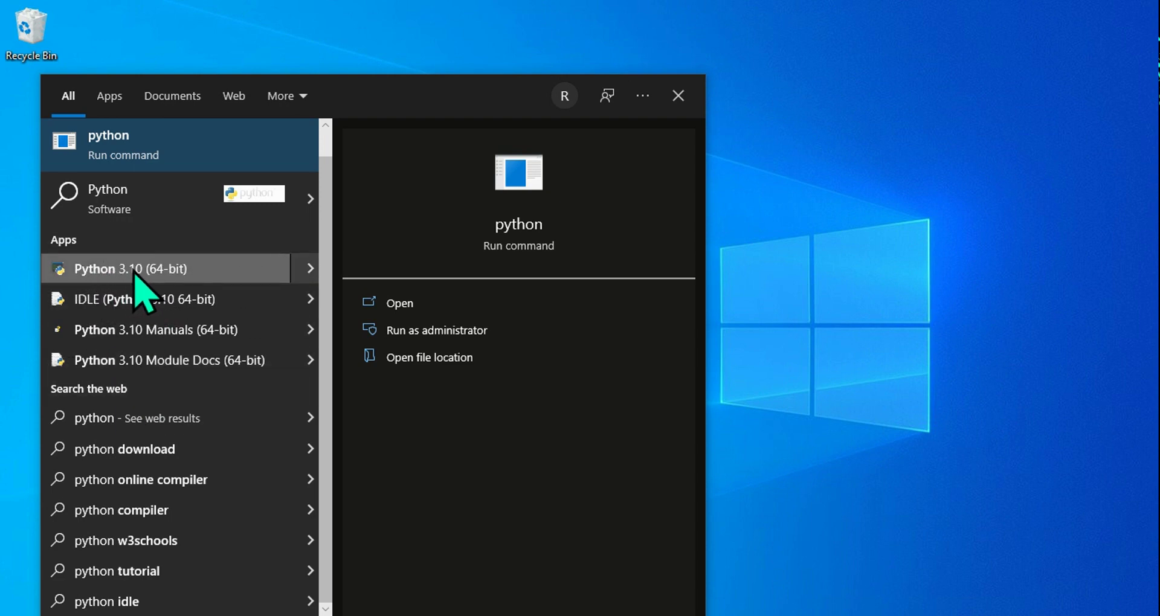
pyautogui.click(160, 284)
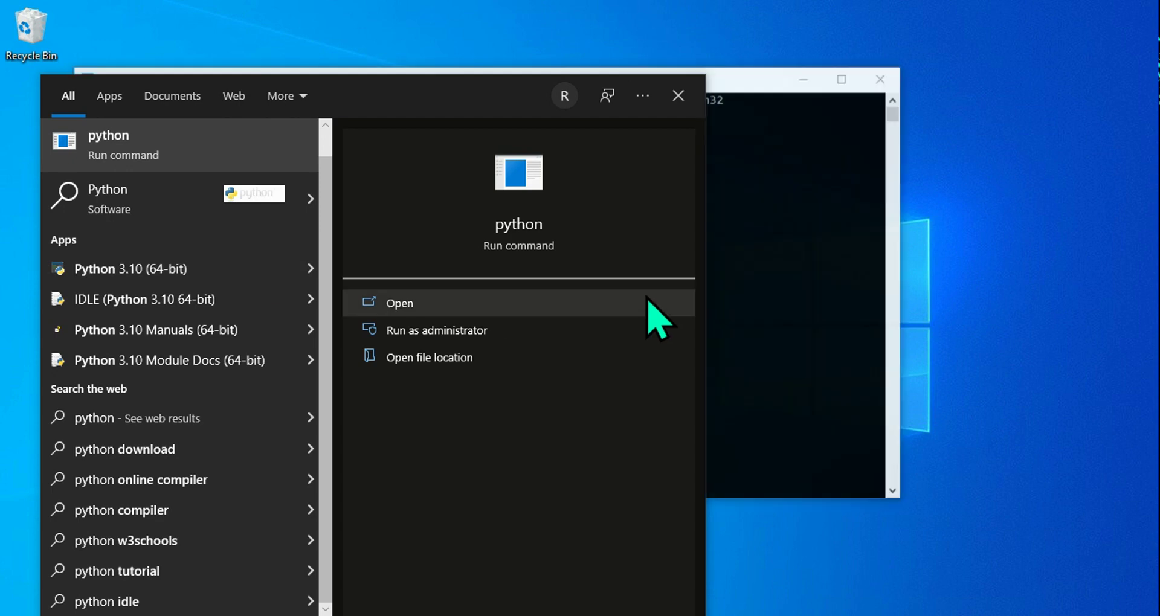
pyautogui.click(856, 195)
pyautogui.moveTo(634, 84); pyautogui.dragTo(741, 65)
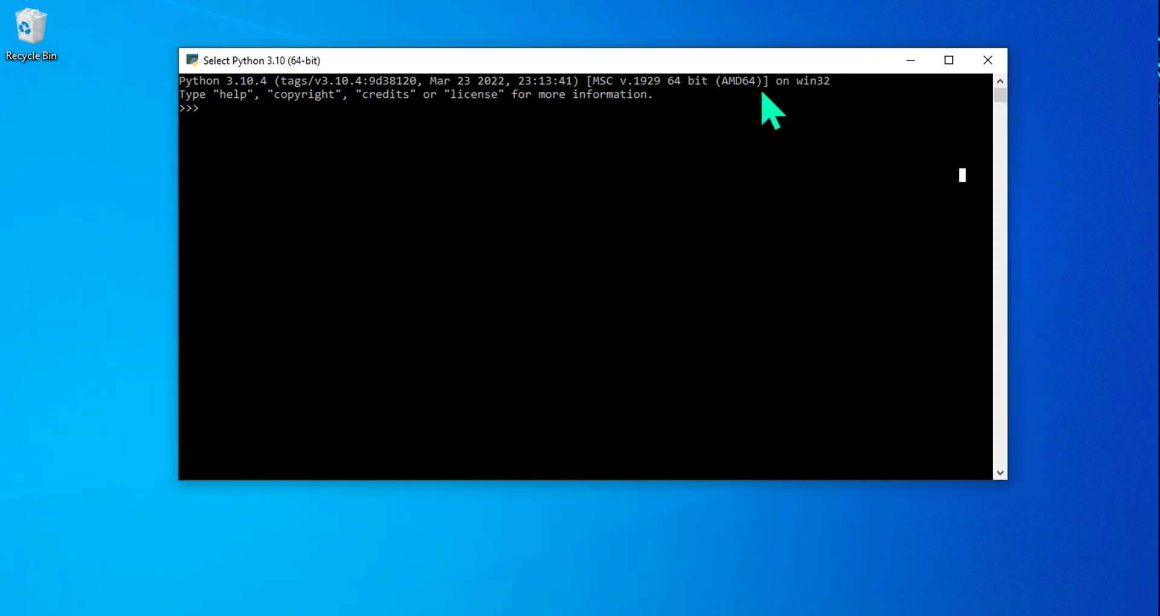
pyautogui.click(111, 611)
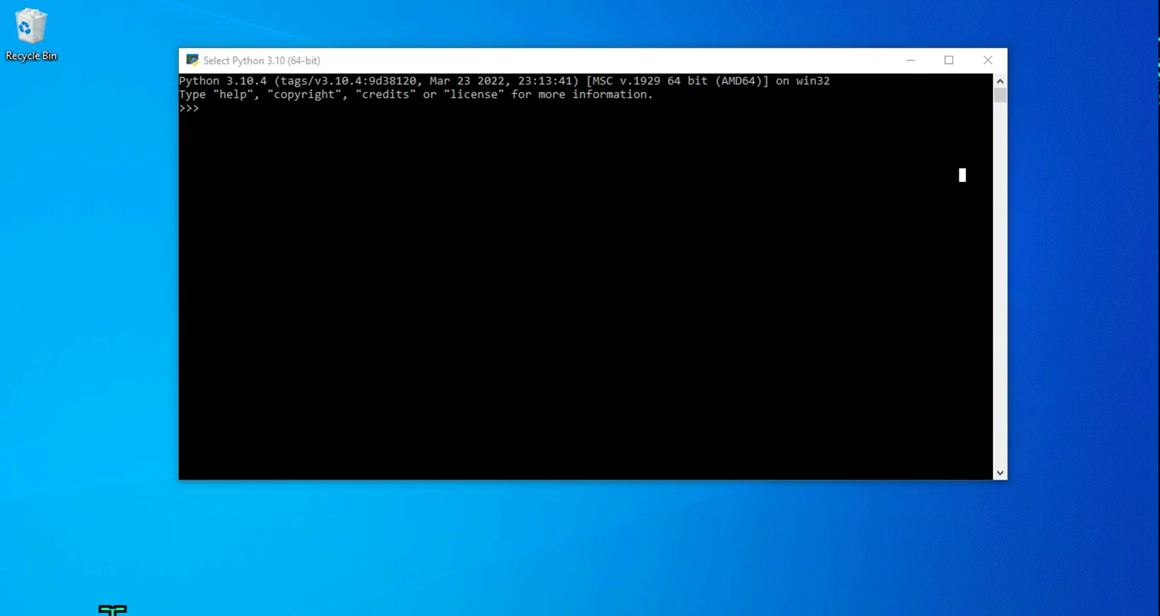
# Launch IDLE from a 'python' search and place IDLE Shell beside the Python console
pyautogui.write('python')
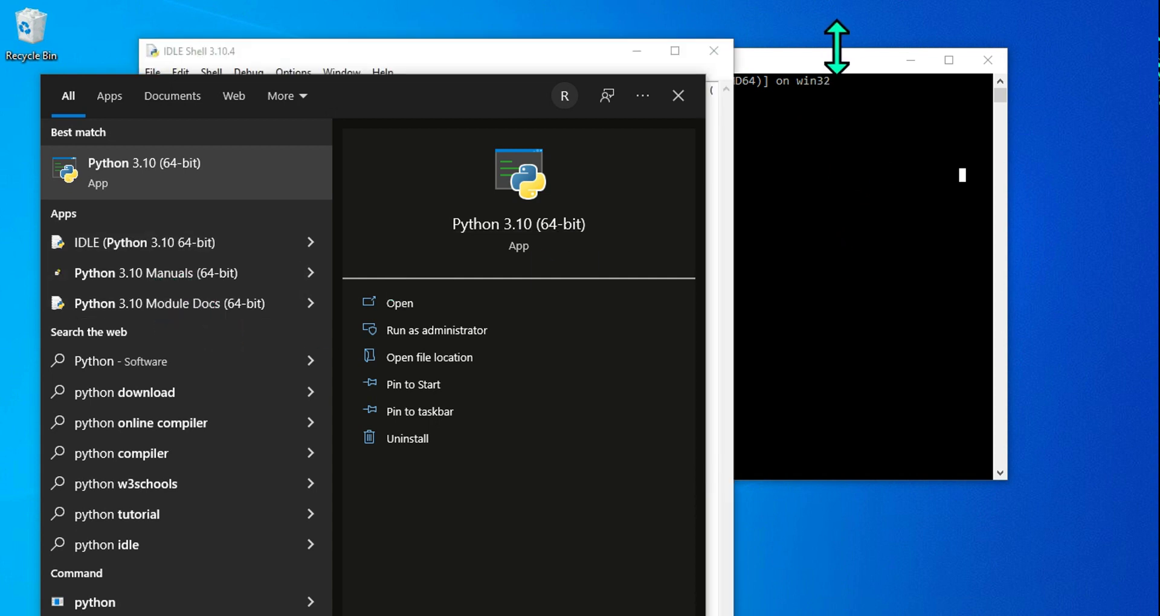
pyautogui.moveTo(851, 67); pyautogui.dragTo(927, 47)
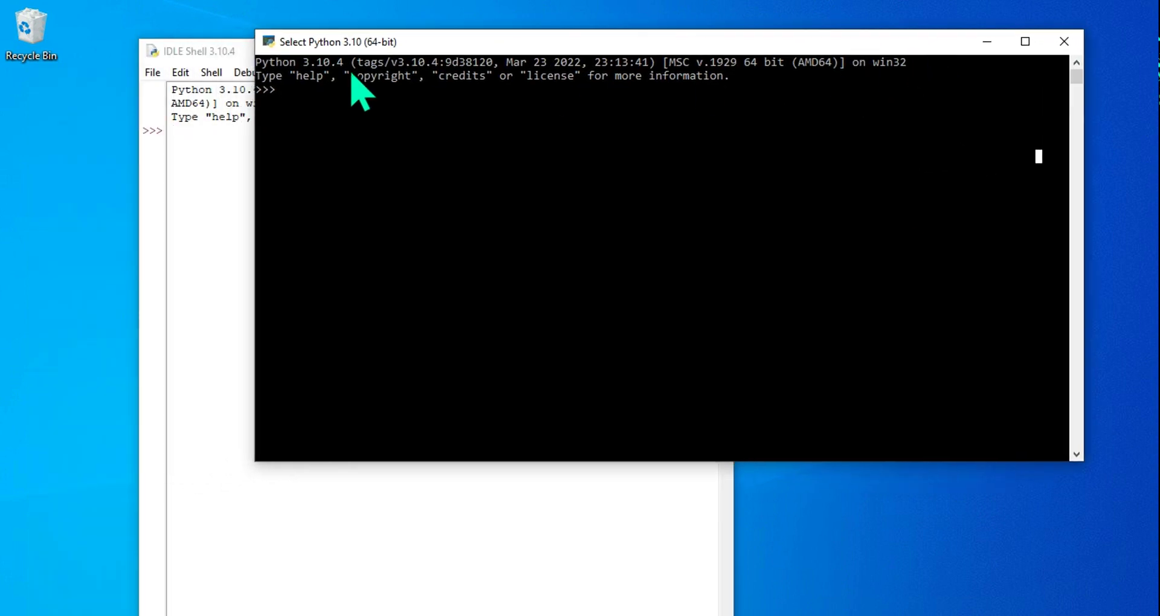
pyautogui.click(216, 223)
pyautogui.moveTo(388, 56); pyautogui.dragTo(494, 43)
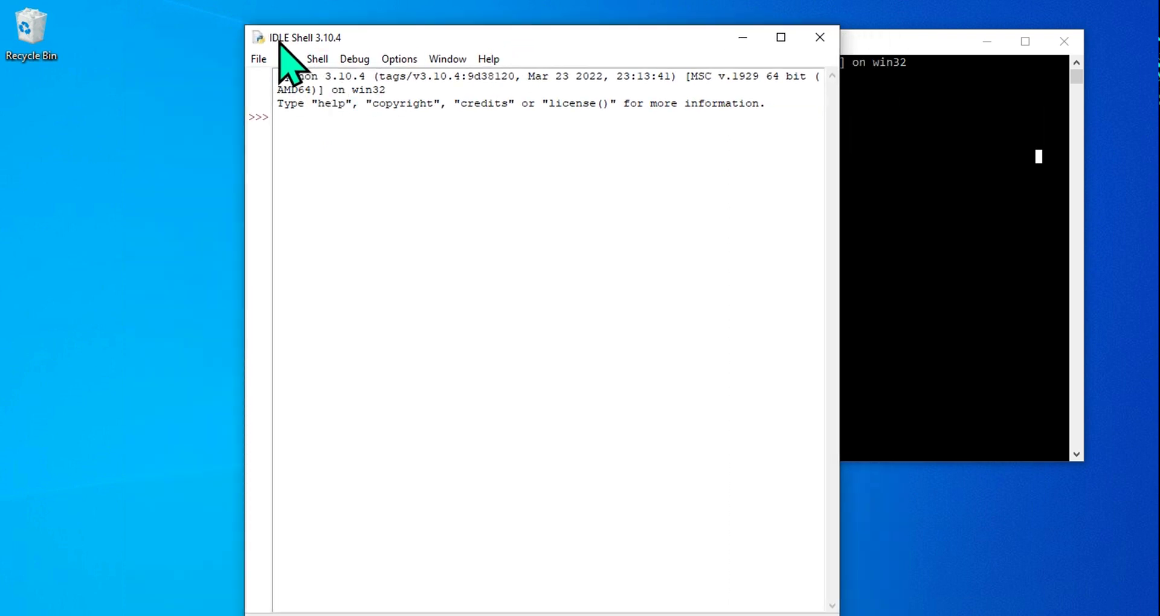
pyautogui.moveTo(505, 39); pyautogui.dragTo(668, 38)
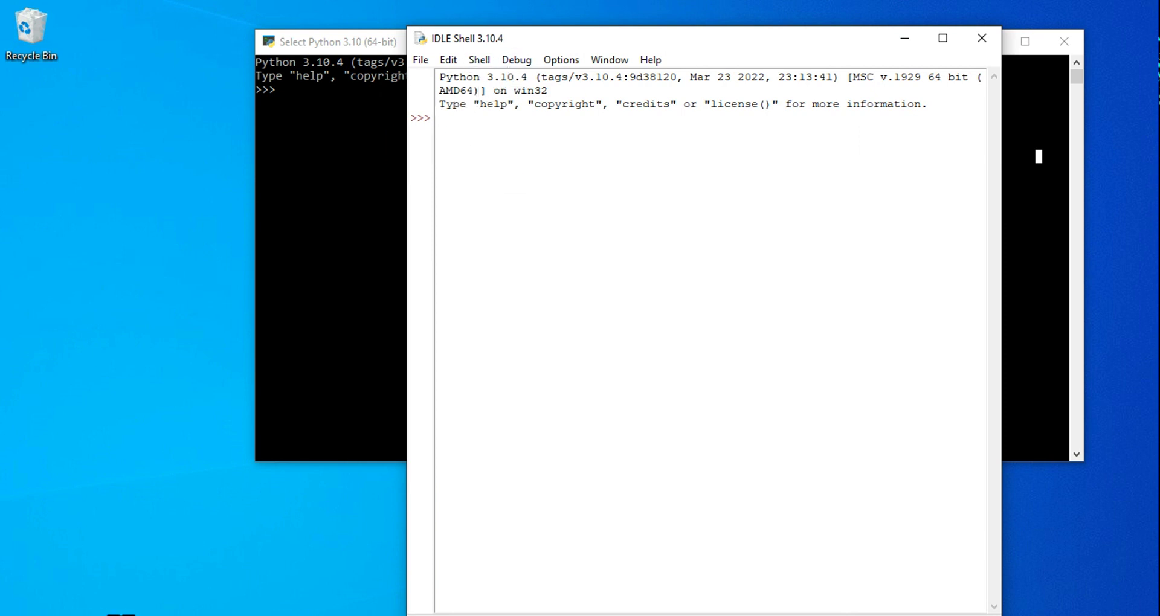
pyautogui.press('super+s')
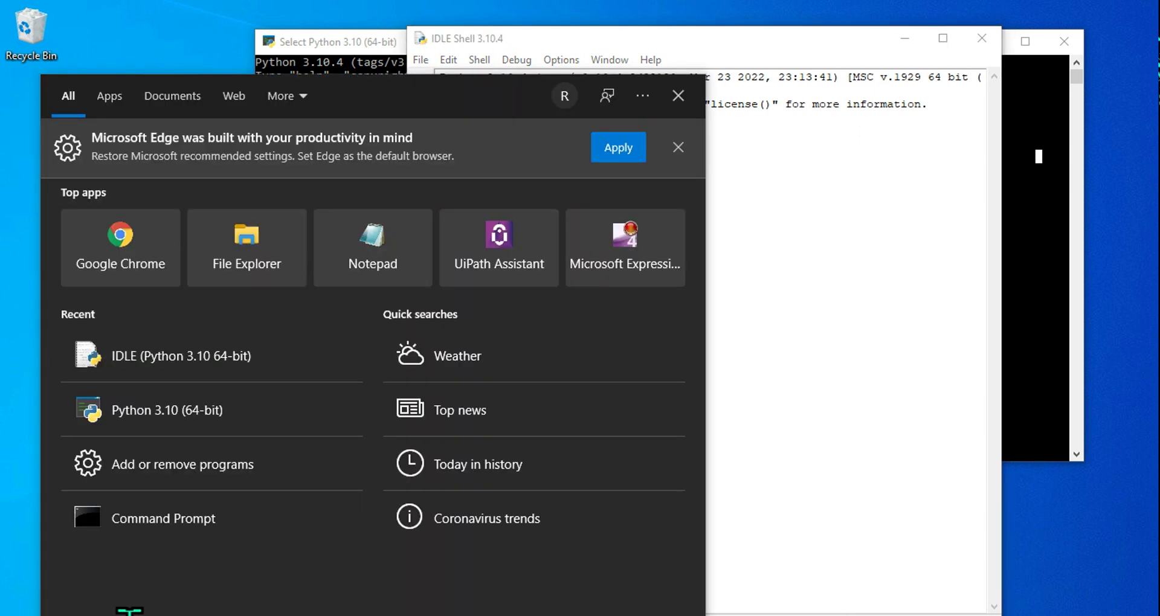
pyautogui.write('python')
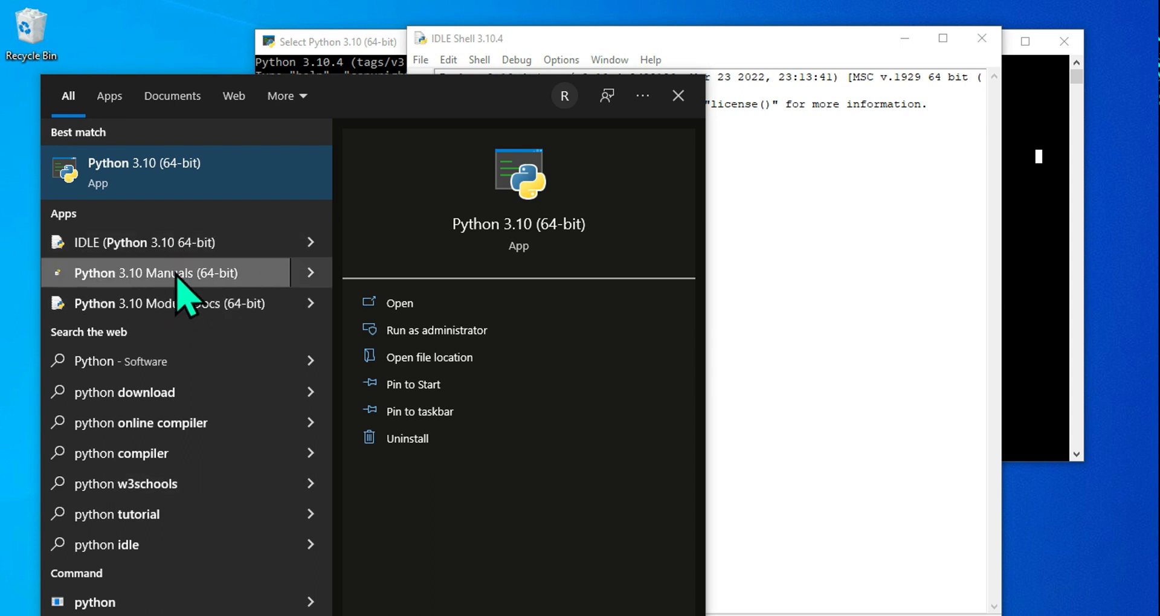
pyautogui.press('Escape')
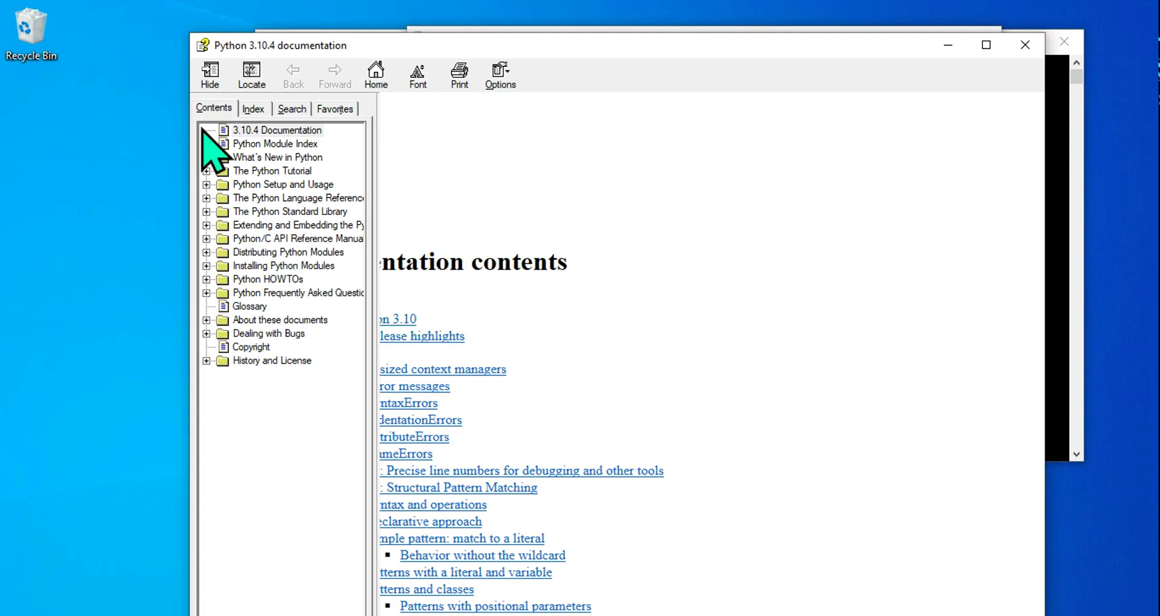
pyautogui.click(986, 44)
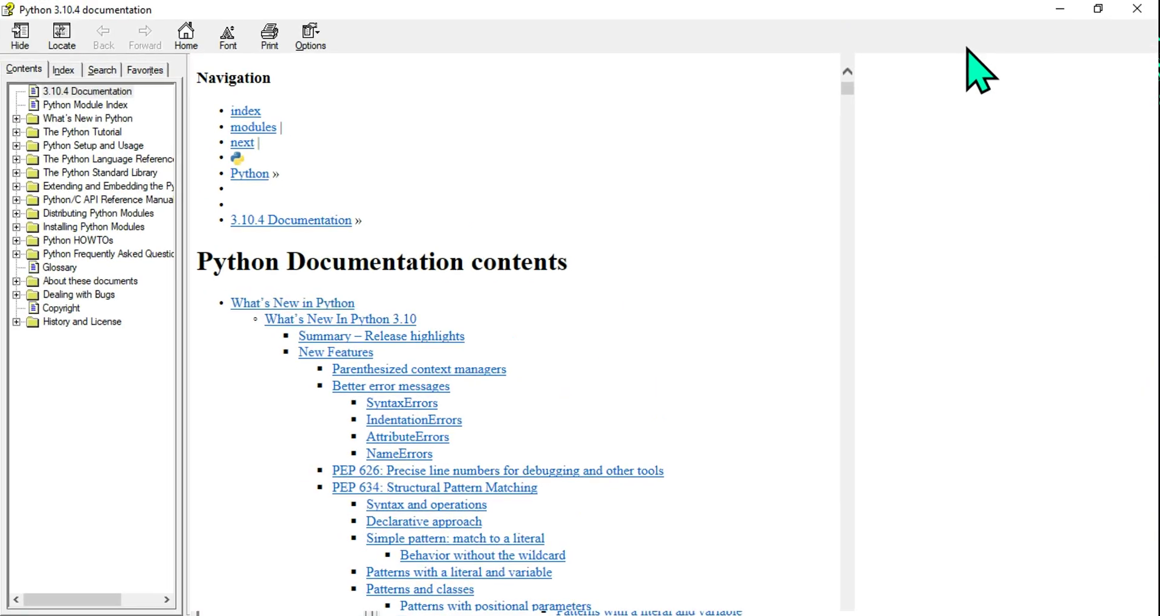
pyautogui.click(1140, 10)
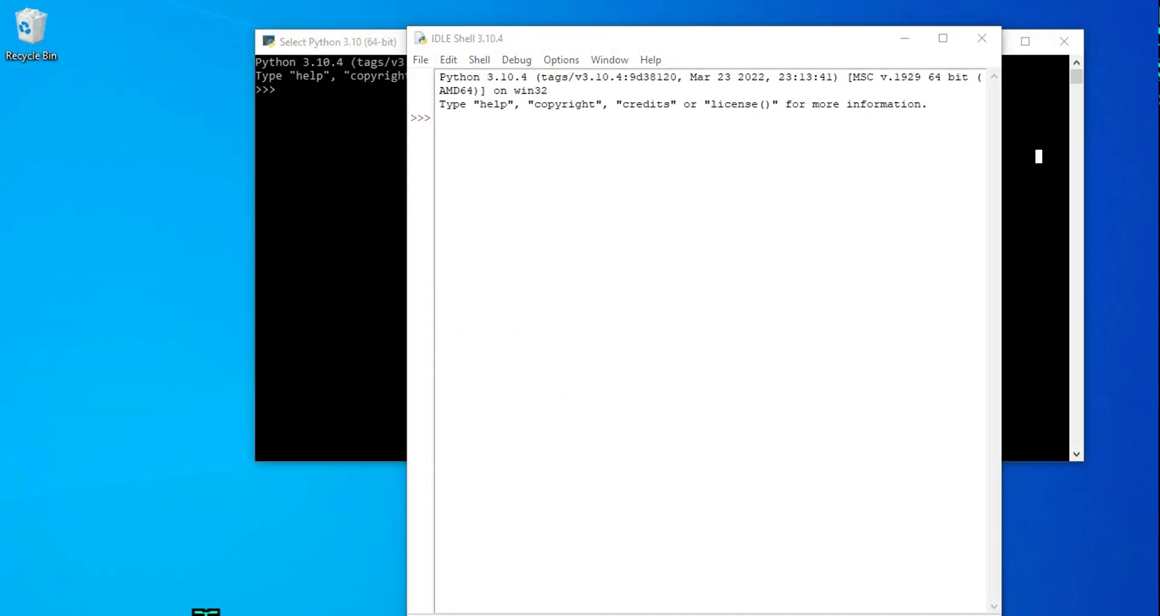
# Search 'python' and launch Python 3.10 Module Docs to open the Pydoc module index
pyautogui.click(202, 614)
pyautogui.write('pyto')
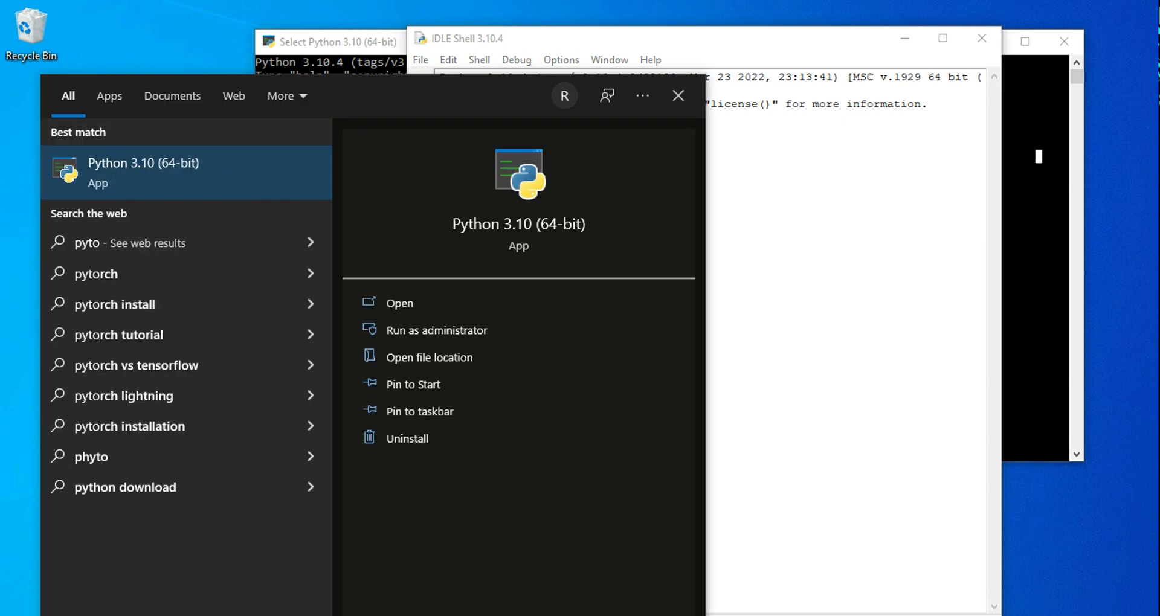
pyautogui.press('BackSpace')
pyautogui.press('BackSpace')
pyautogui.write('thon')
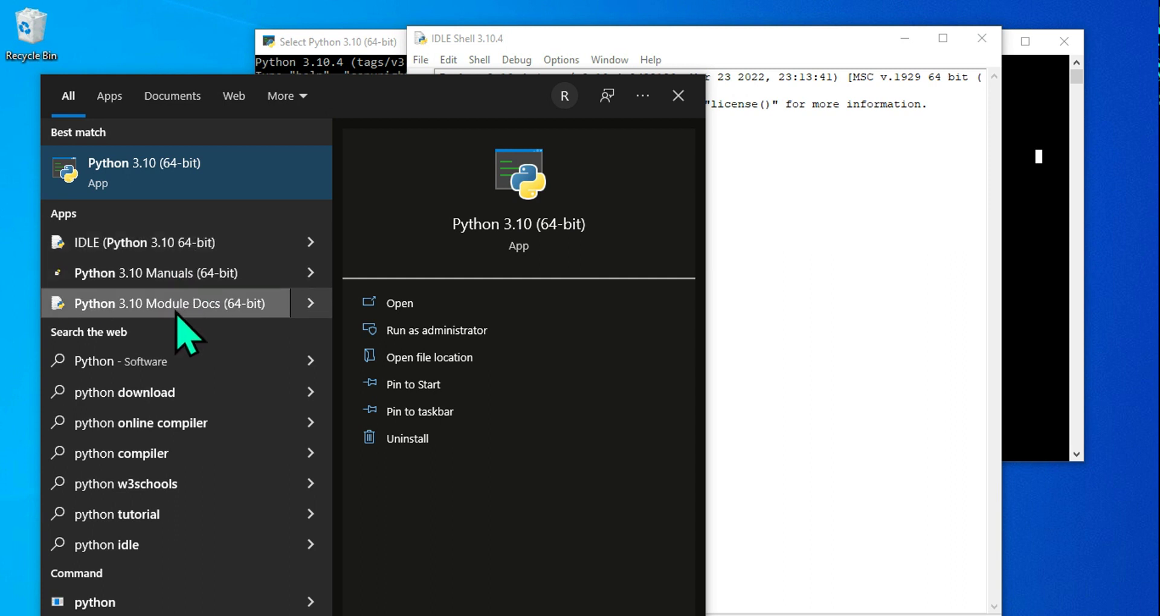
pyautogui.click(181, 304)
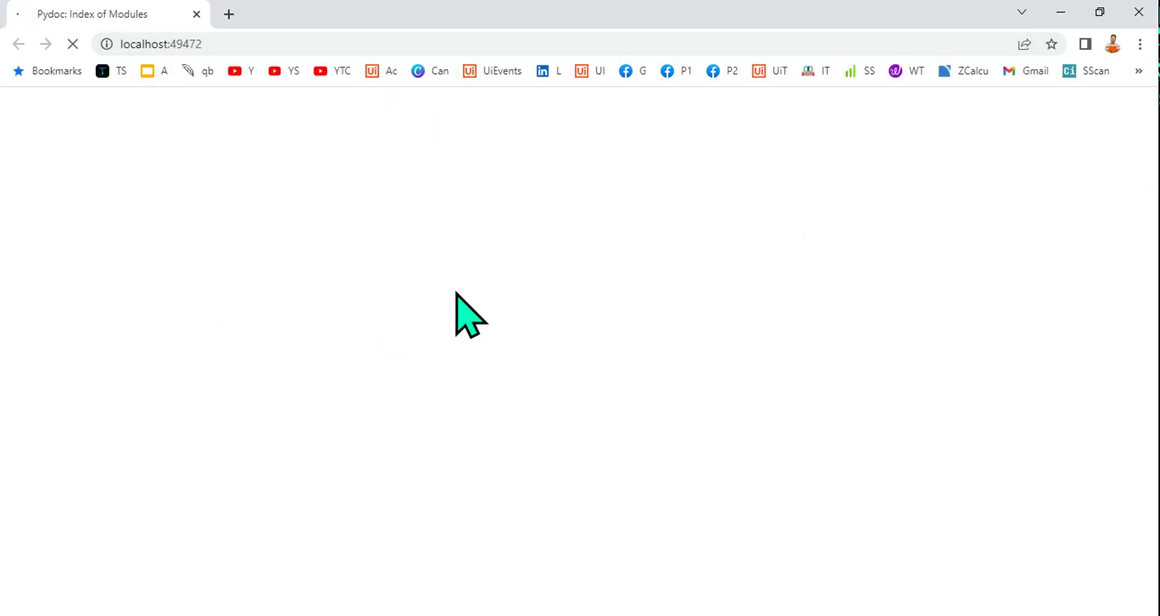
# Close the Chrome module index and shut down the Module Docs server window
pyautogui.scroll(-10, 399, 435)
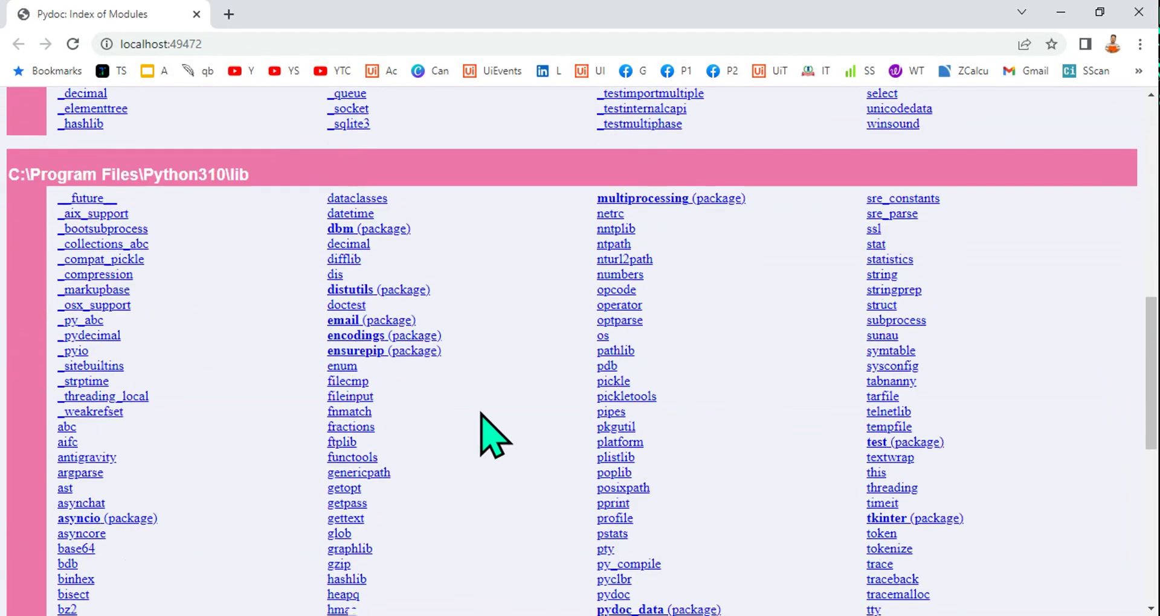
pyautogui.scroll(10, 492, 435)
pyautogui.click(1139, 12)
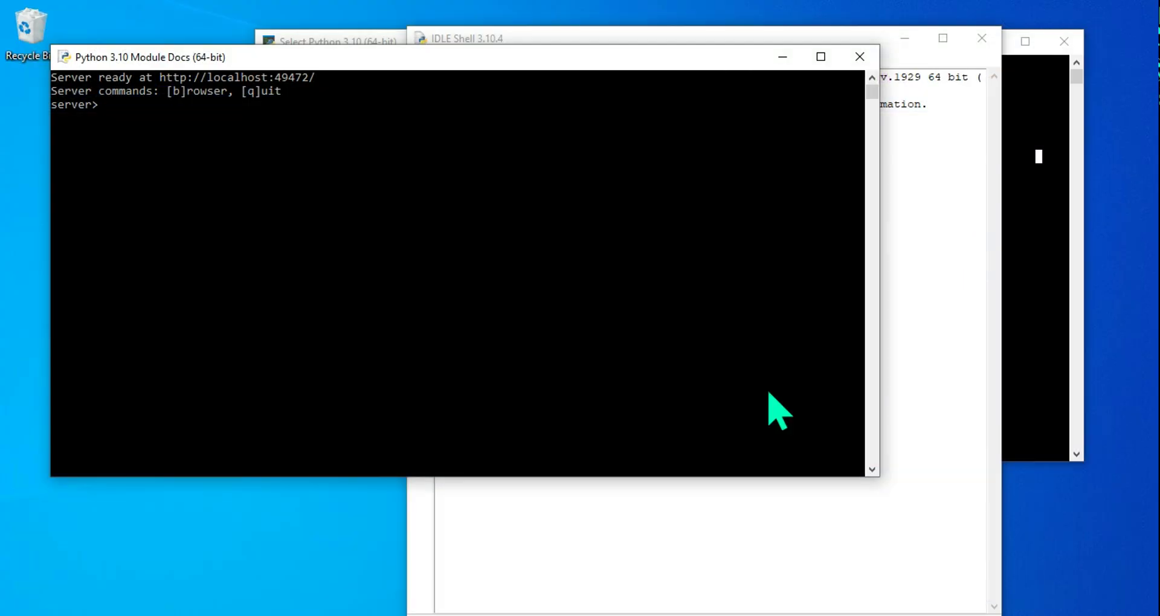
pyautogui.click(860, 56)
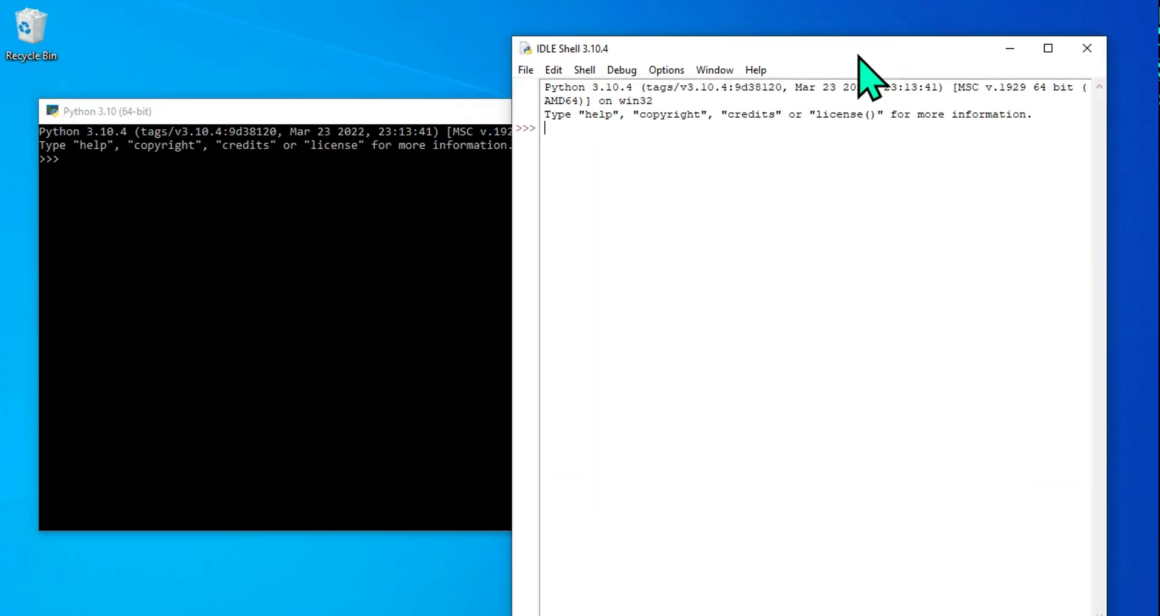
# Arrange the Python console beside IDLE and highlight the print("hello world") command and output
pyautogui.moveTo(459, 110); pyautogui.dragTo(496, 70)
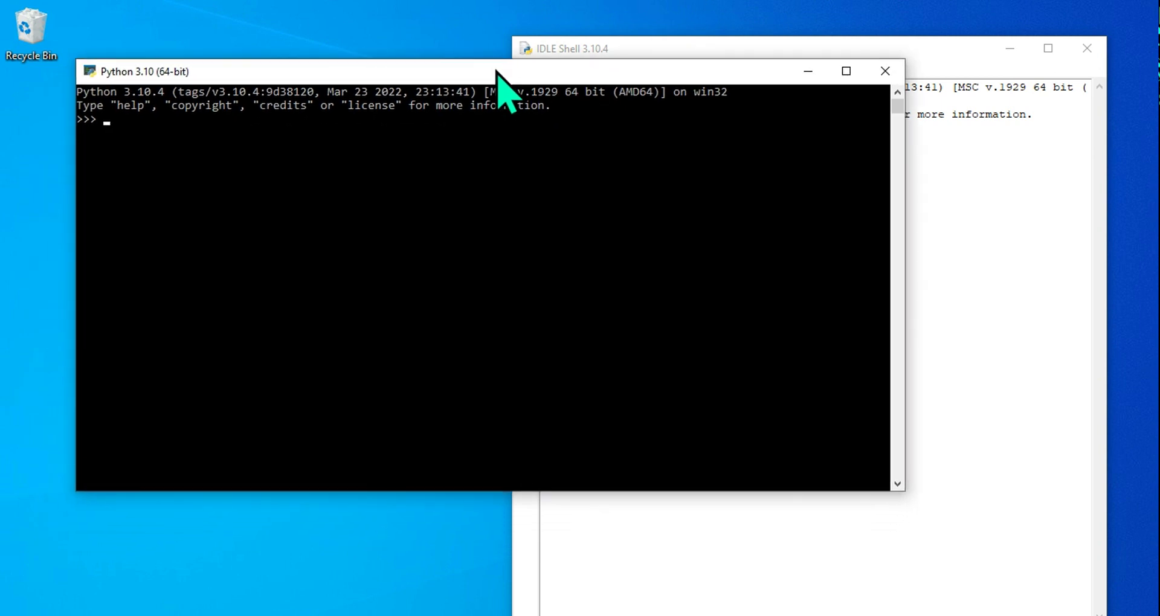
pyautogui.moveTo(622, 58); pyautogui.dragTo(637, 27)
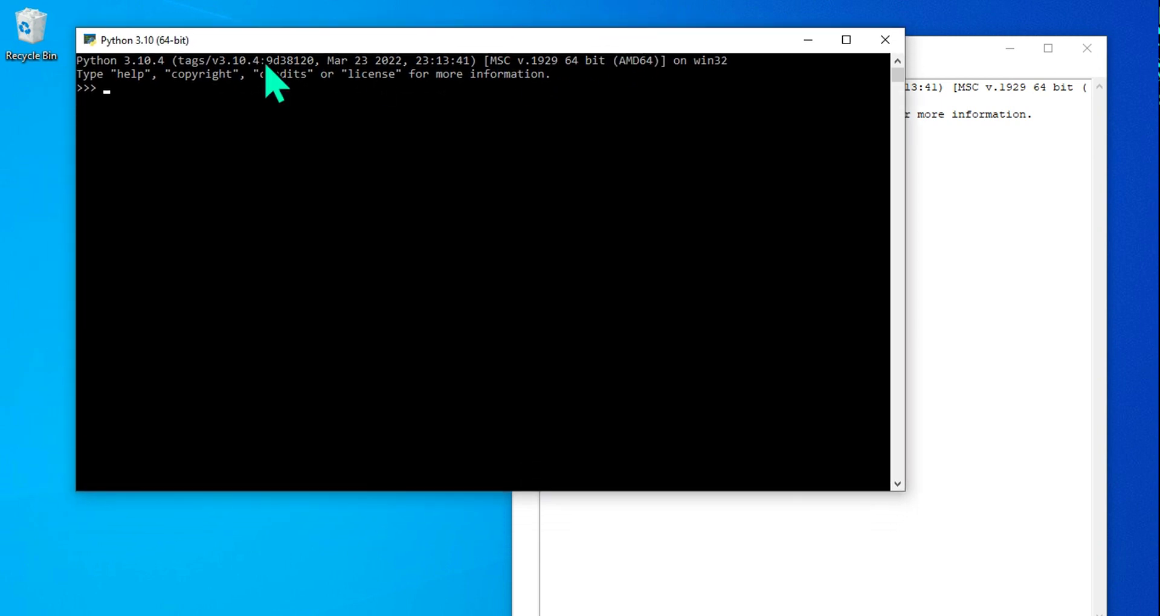
pyautogui.moveTo(387, 36); pyautogui.dragTo(369, 148)
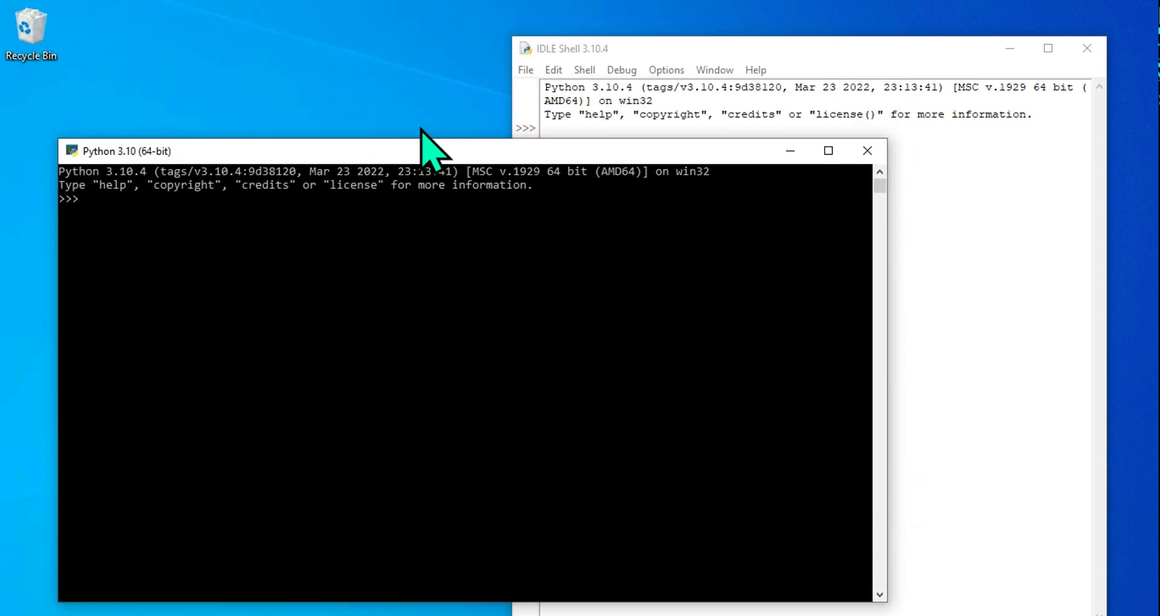
pyautogui.click(766, 40)
pyautogui.moveTo(738, 44); pyautogui.dragTo(767, 40)
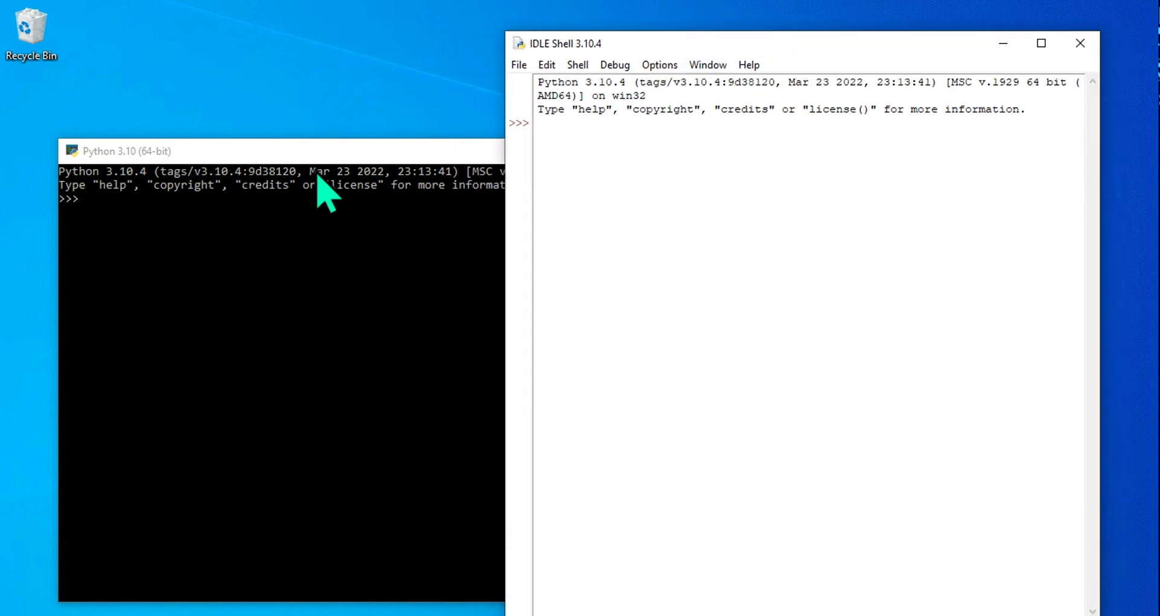
pyautogui.click(411, 184)
pyautogui.moveTo(514, 139); pyautogui.dragTo(527, 102)
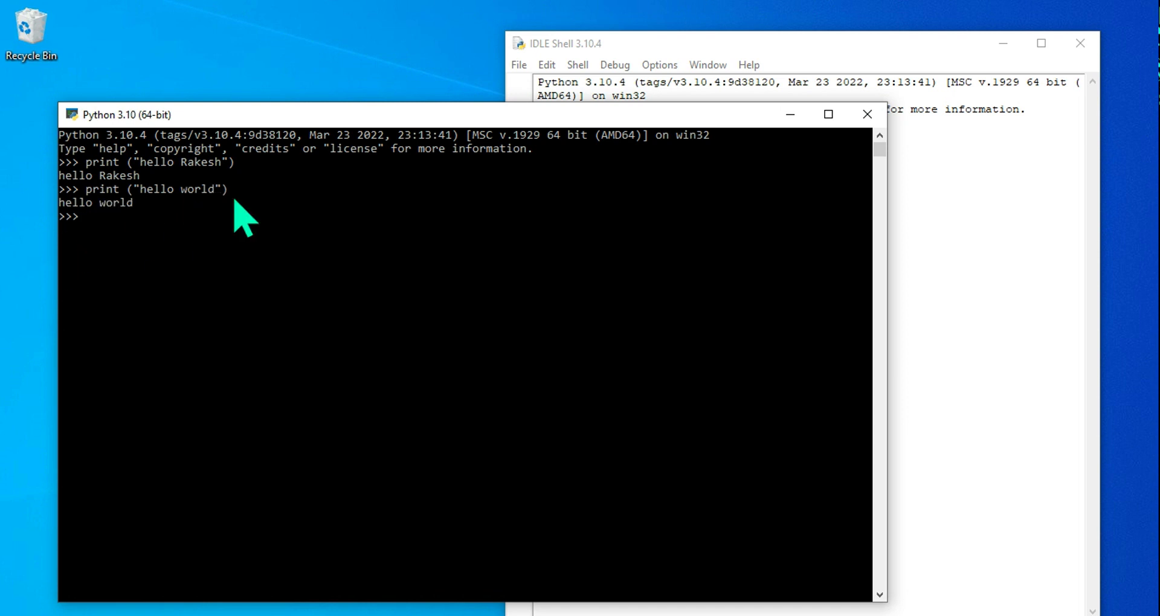
pyautogui.moveTo(456, 119); pyautogui.dragTo(450, 110)
pyautogui.moveTo(74, 153); pyautogui.dragTo(242, 167)
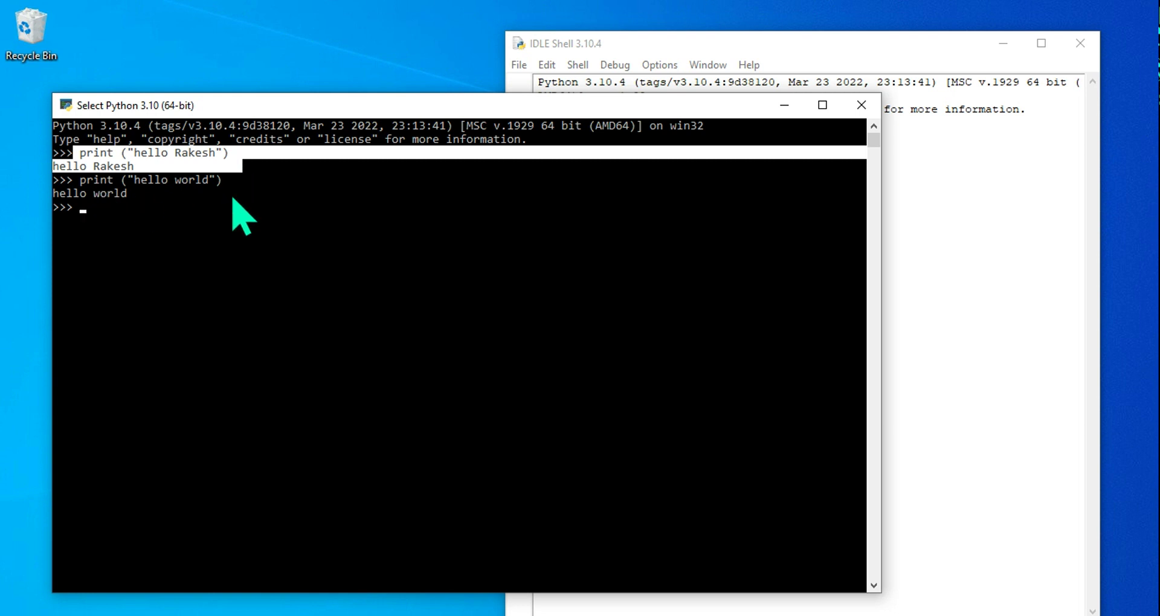
# Move IDLE Shell over the console and put the caret at its prompt
pyautogui.click(902, 250)
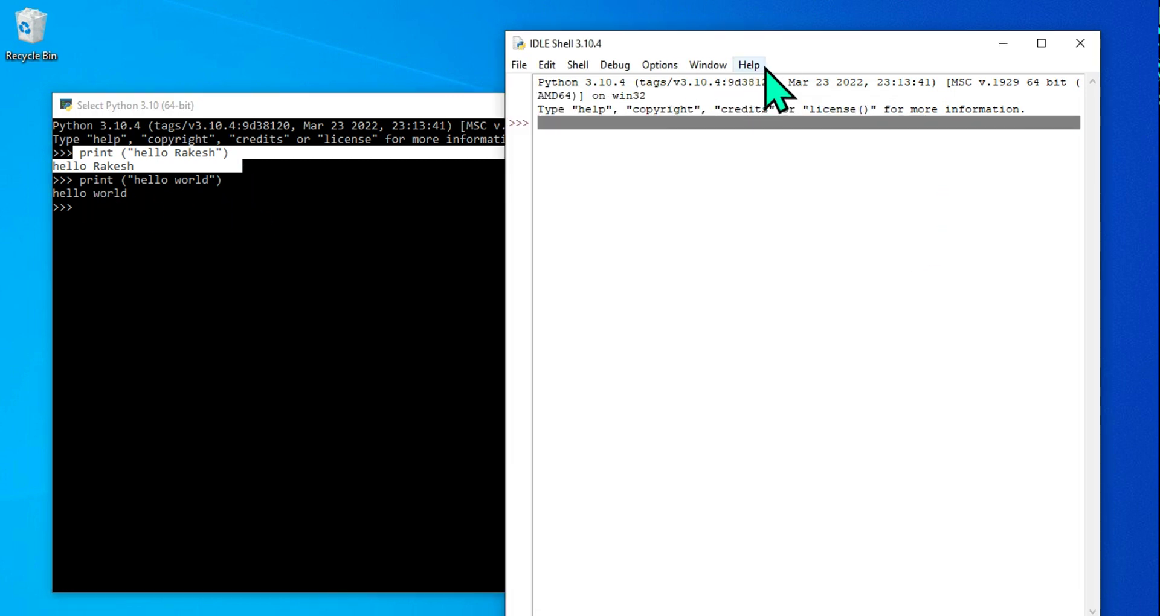
pyautogui.moveTo(726, 52); pyautogui.dragTo(705, 54)
pyautogui.moveTo(541, 54); pyautogui.dragTo(487, 64)
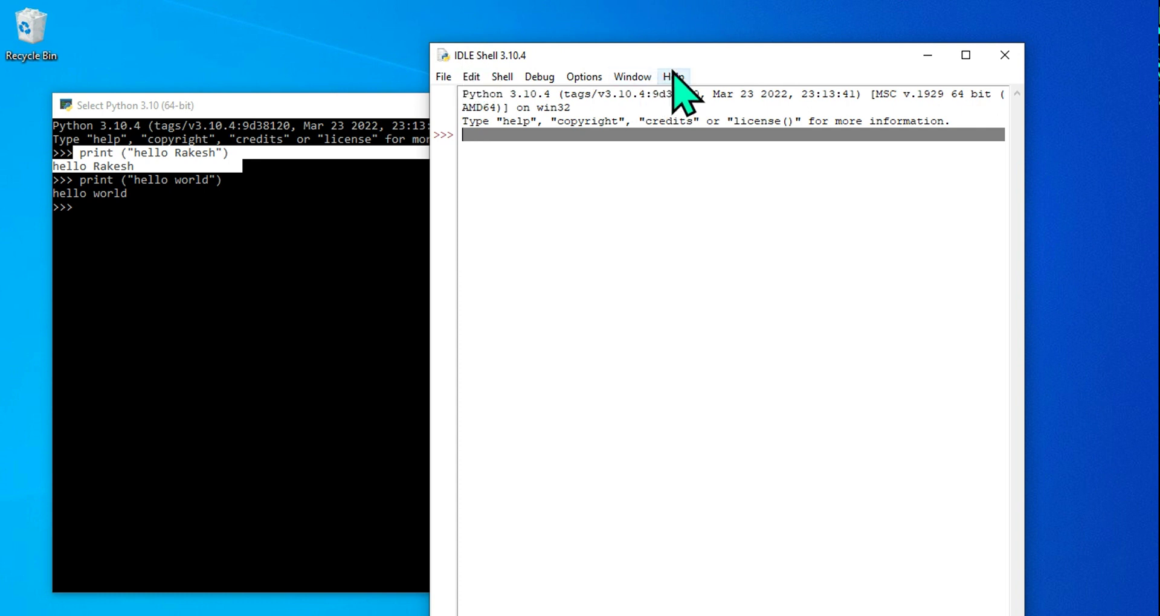
pyautogui.moveTo(737, 57); pyautogui.dragTo(674, 53)
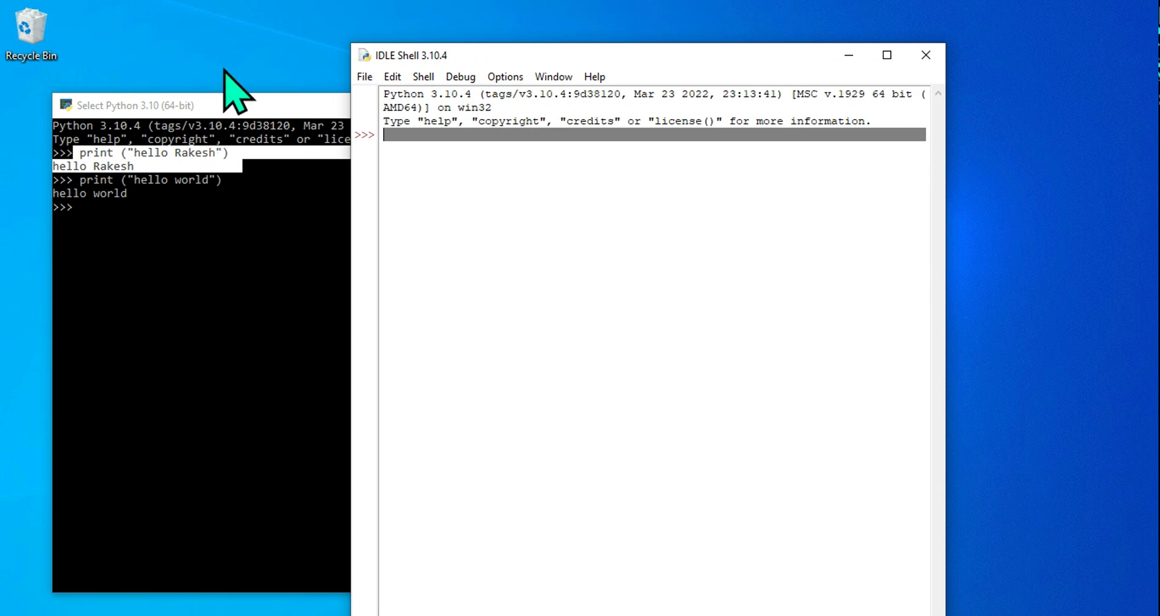
pyautogui.moveTo(607, 55); pyautogui.dragTo(417, 31)
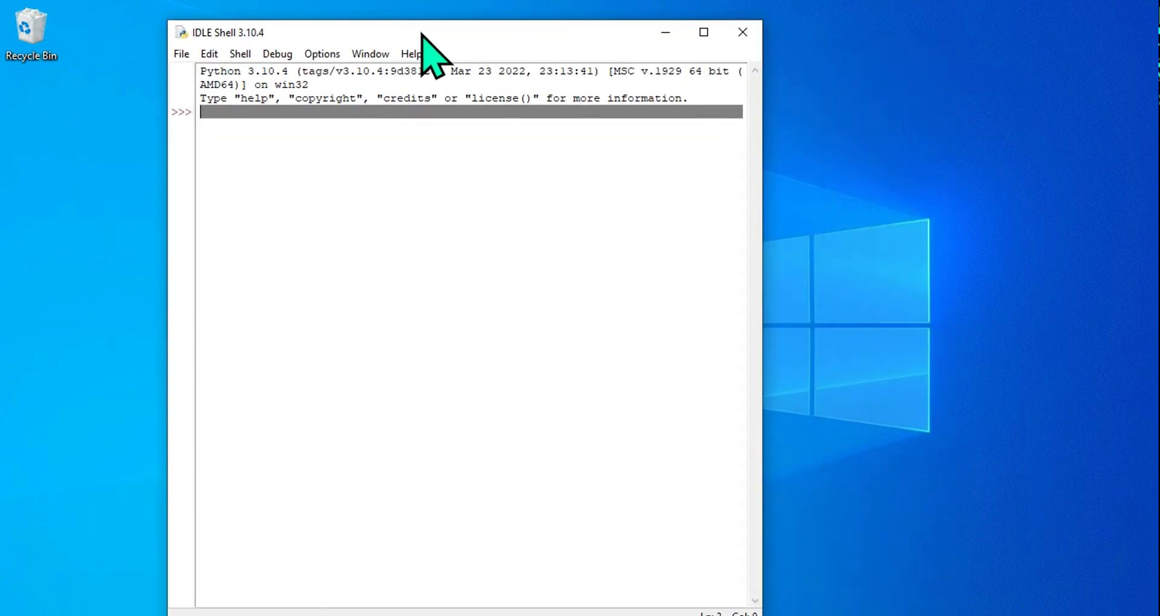
pyautogui.click(295, 145)
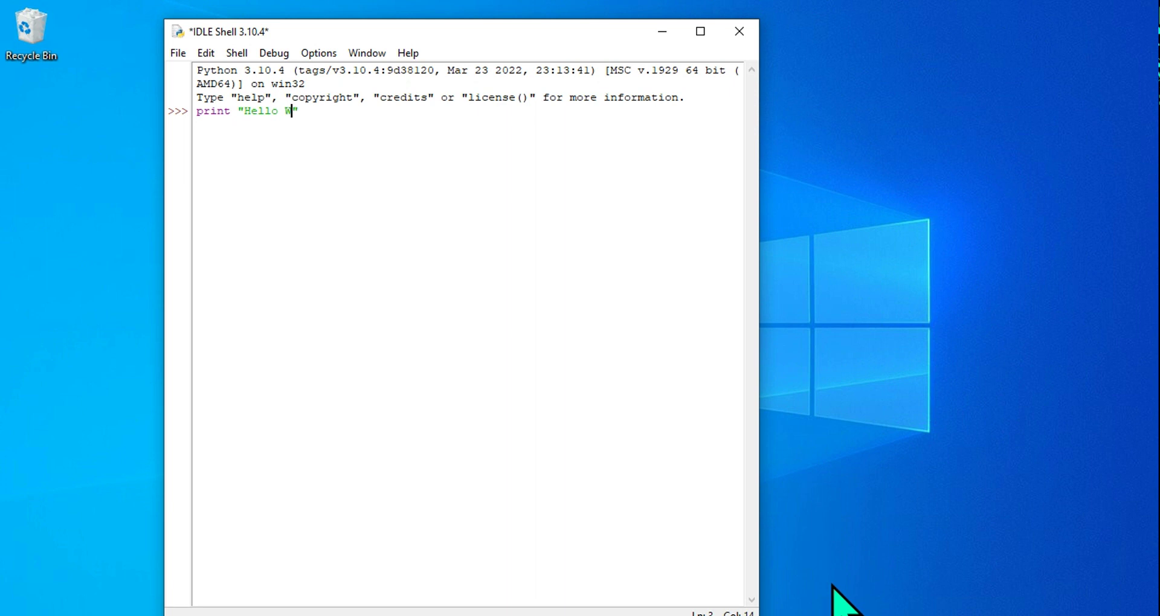
# Run print "Hello World" for a SyntaxError, then print ("Hello World") correctly
pyautogui.press('Return')
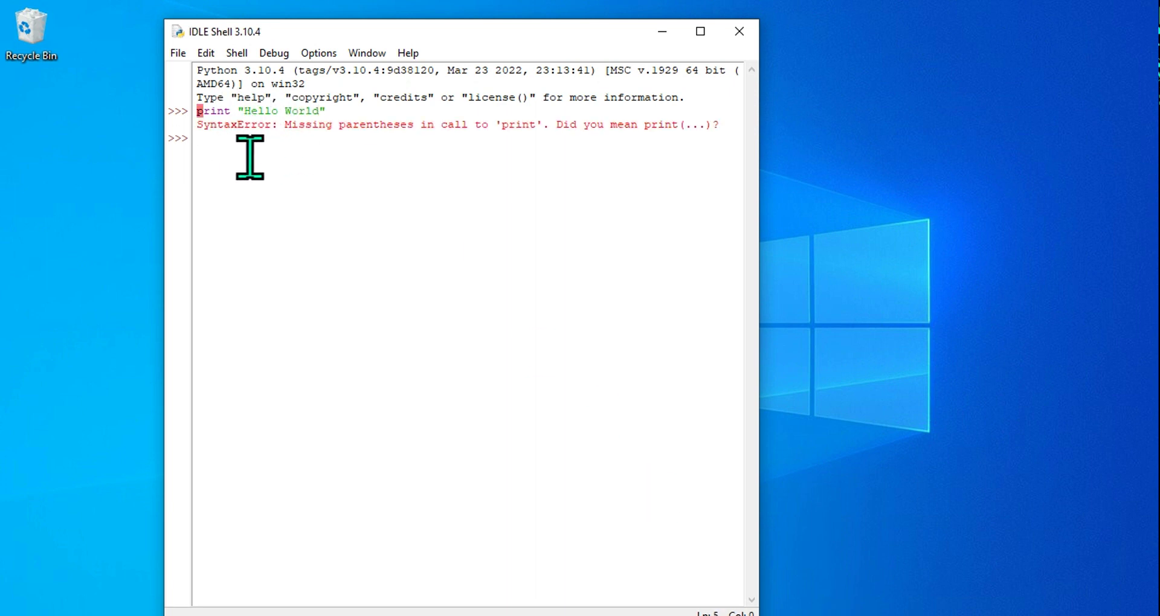
pyautogui.write('print')
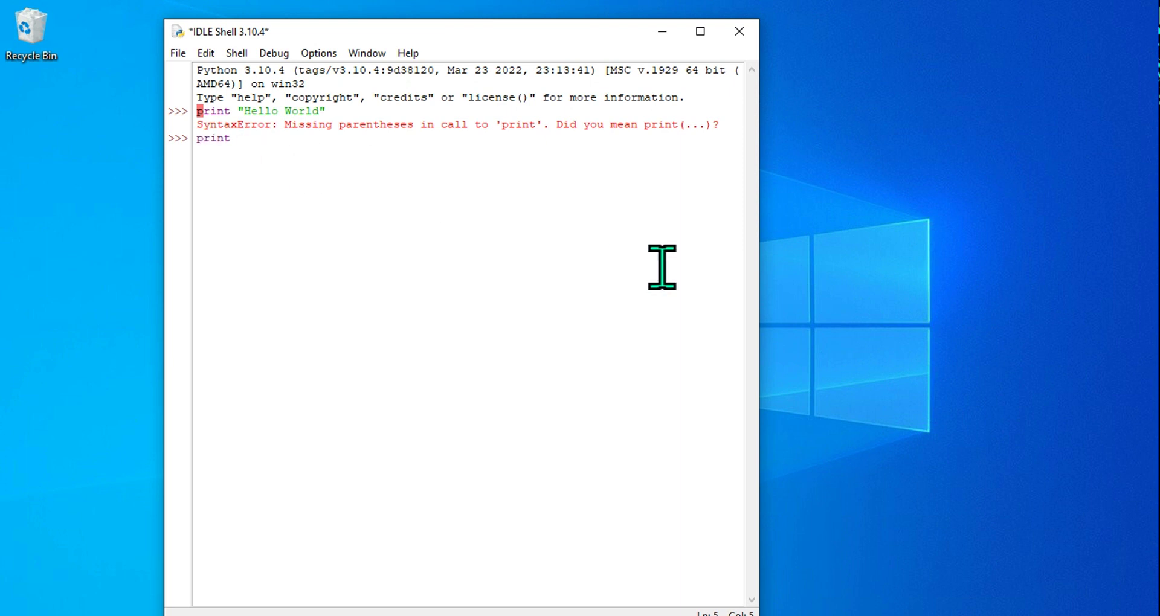
pyautogui.write(' ()')
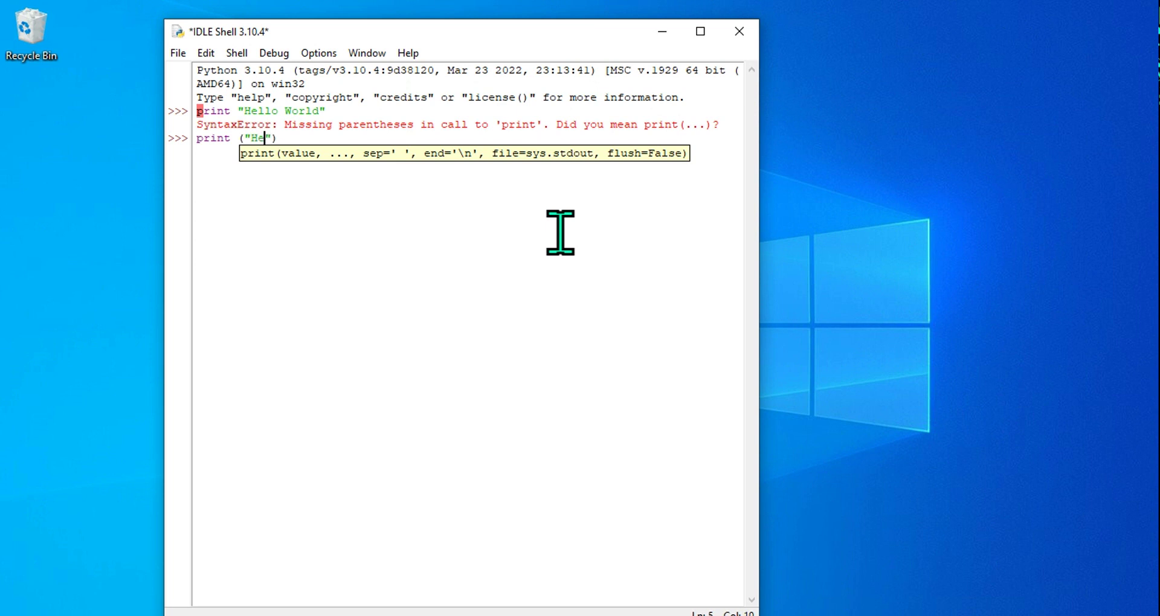
pyautogui.press('Return')
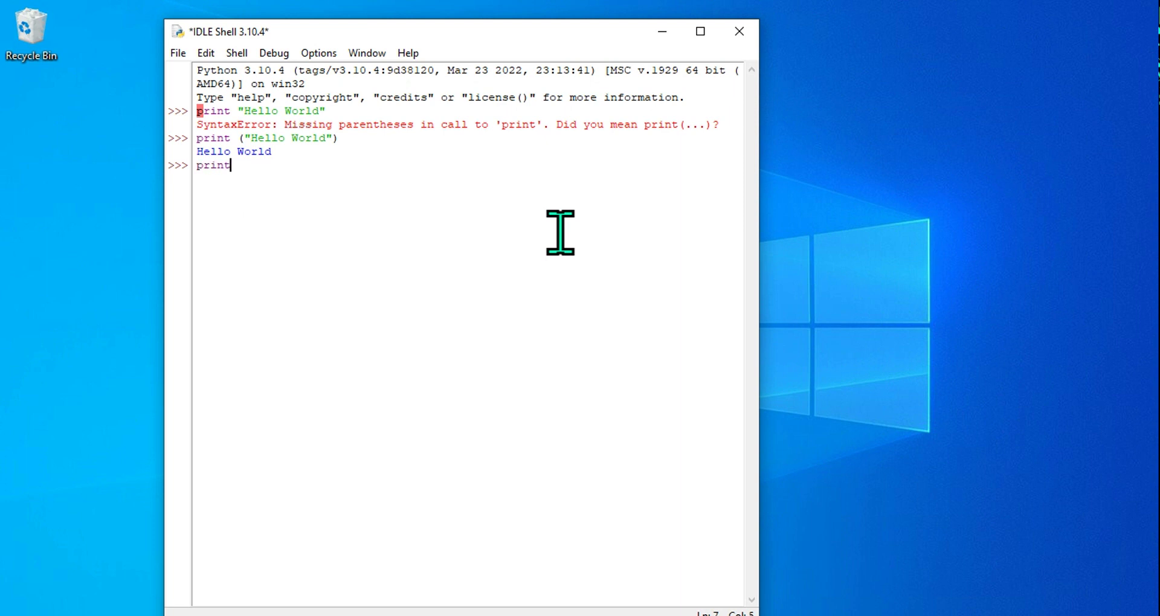
# Print a personal greeting with a second print () line and highlight the Hello World line
pyautogui.write('print ()')
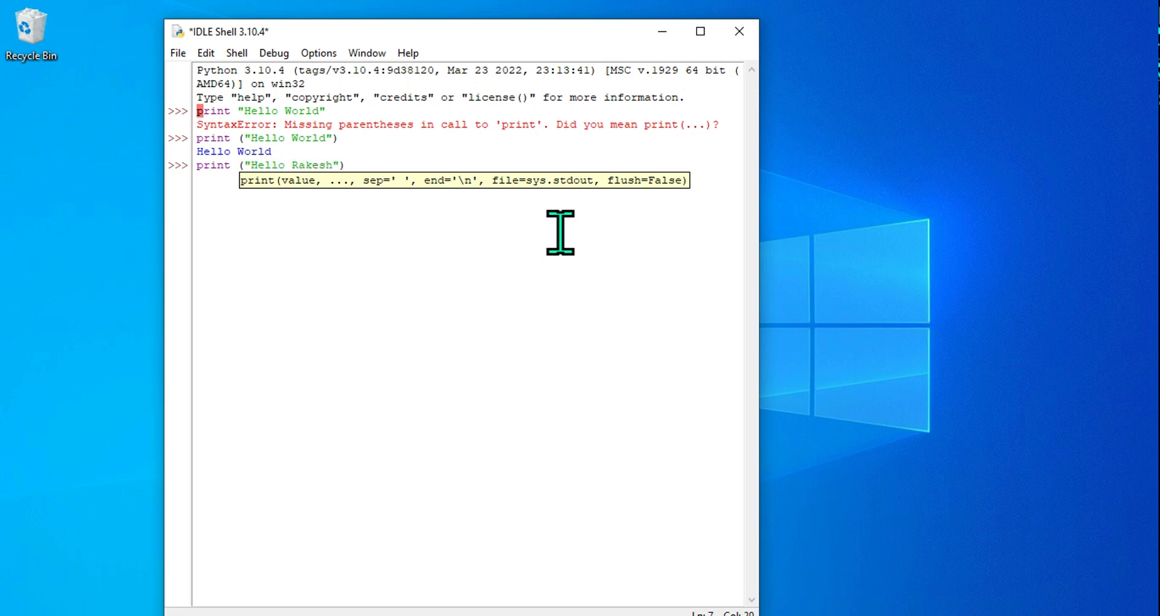
pyautogui.press('Return')
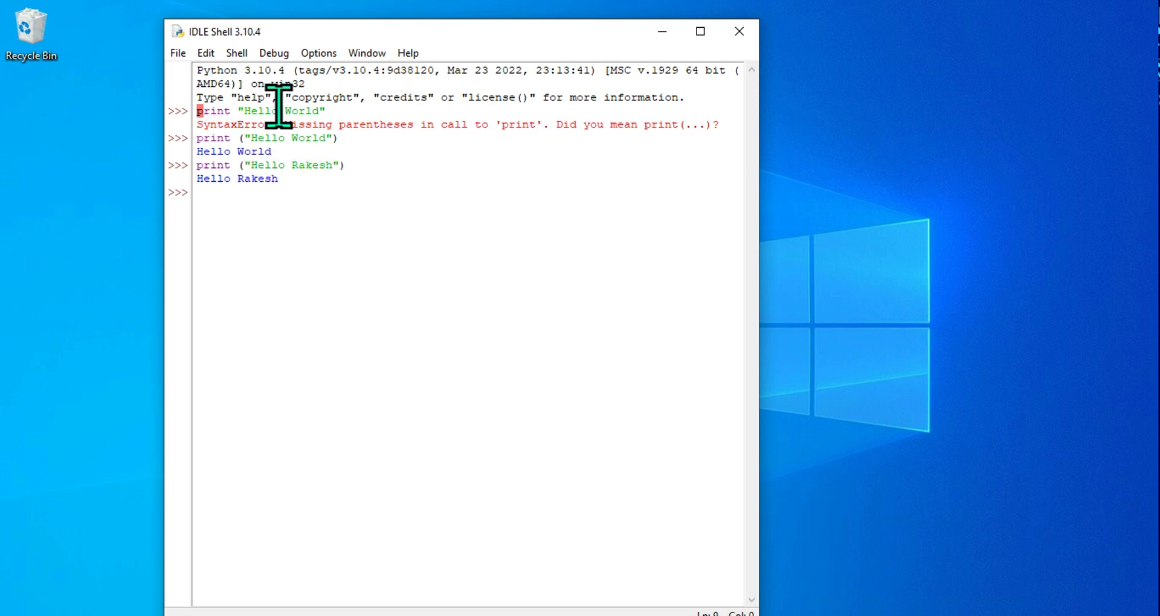
pyautogui.moveTo(358, 140); pyautogui.dragTo(155, 141)
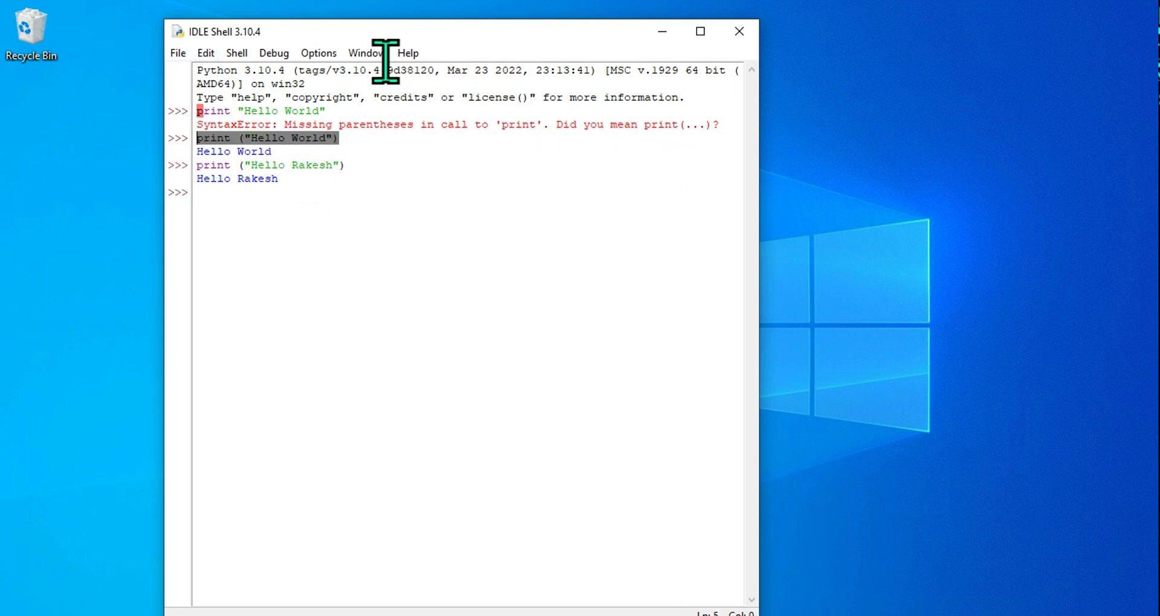
pyautogui.moveTo(430, 36); pyautogui.dragTo(300, 24)
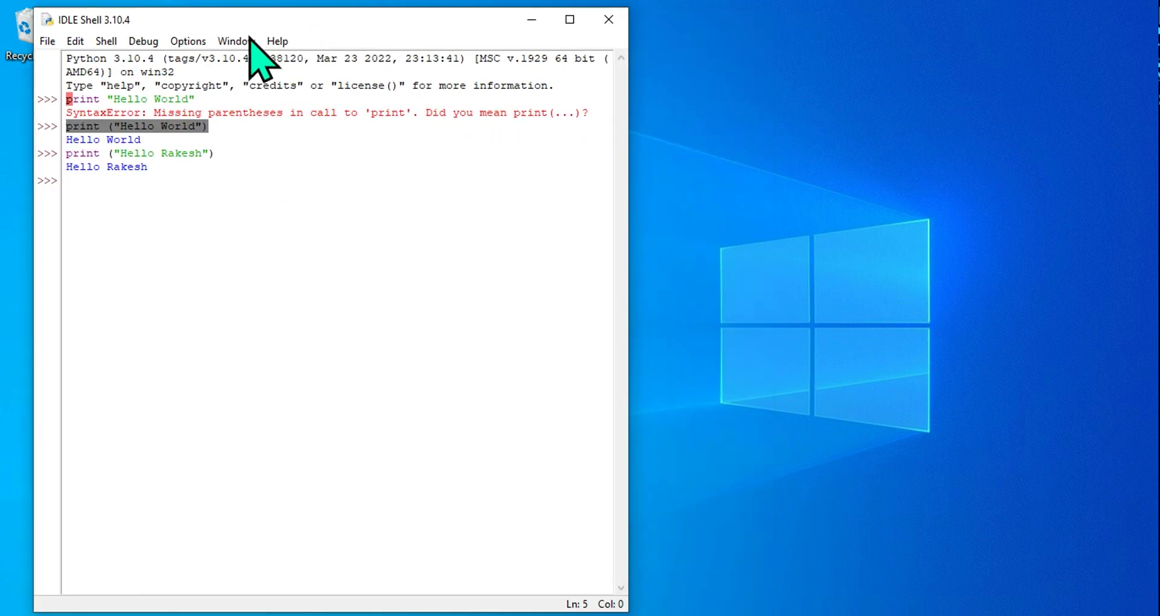
pyautogui.click(48, 41)
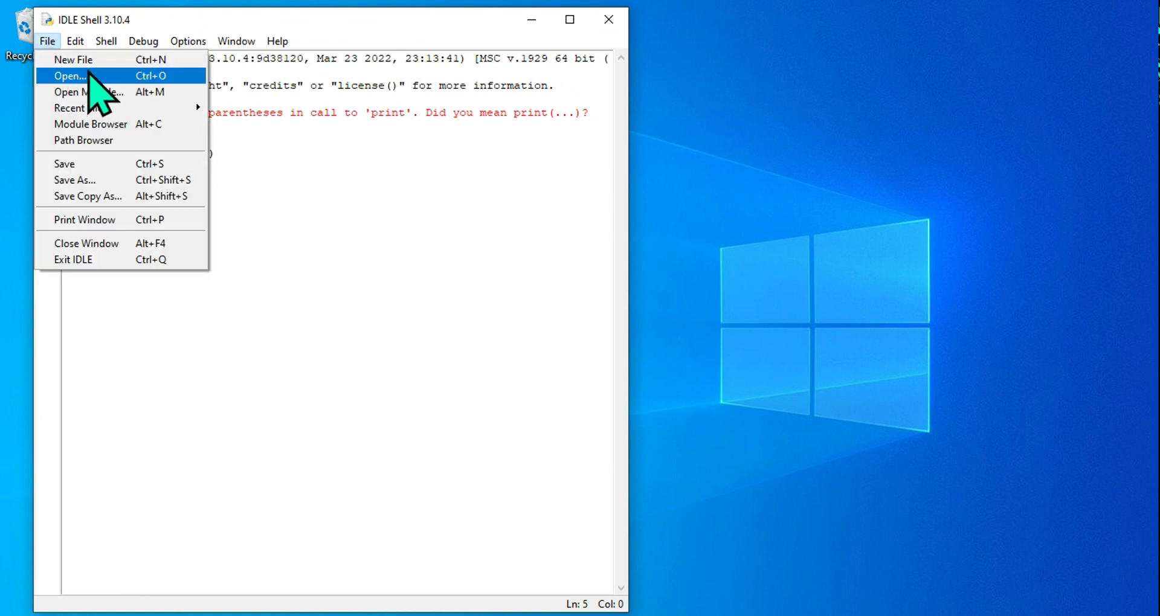
# Create a new untitled script containing print ("Hello World") beside the shell
pyautogui.click(94, 60)
pyautogui.moveTo(504, 57); pyautogui.dragTo(882, 41)
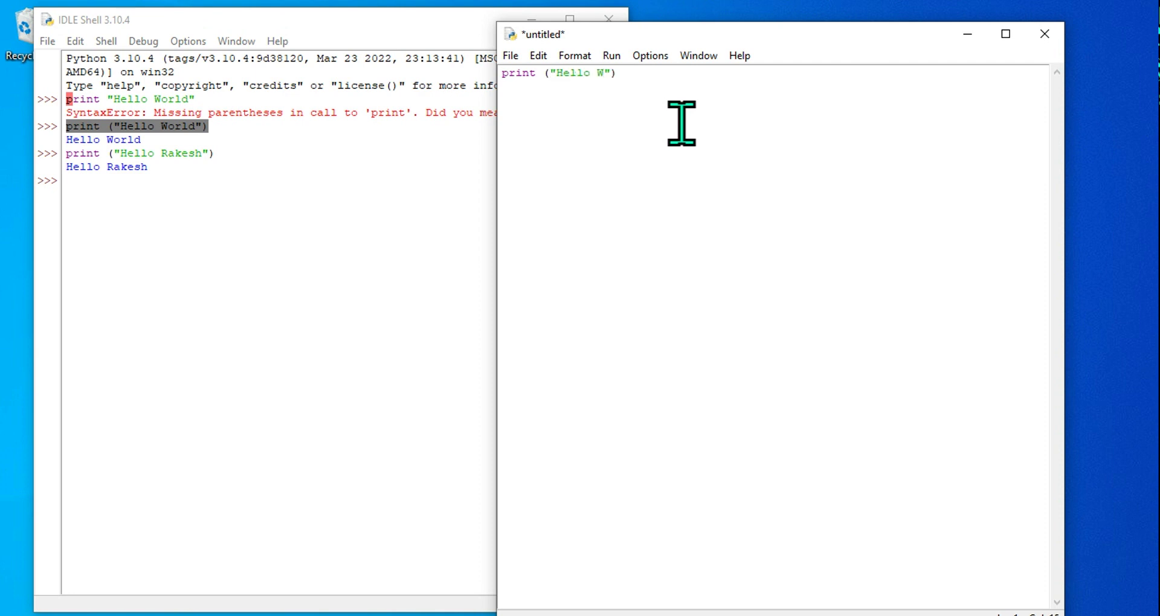
pyautogui.moveTo(687, 91); pyautogui.dragTo(401, 92)
pyautogui.click(792, 89)
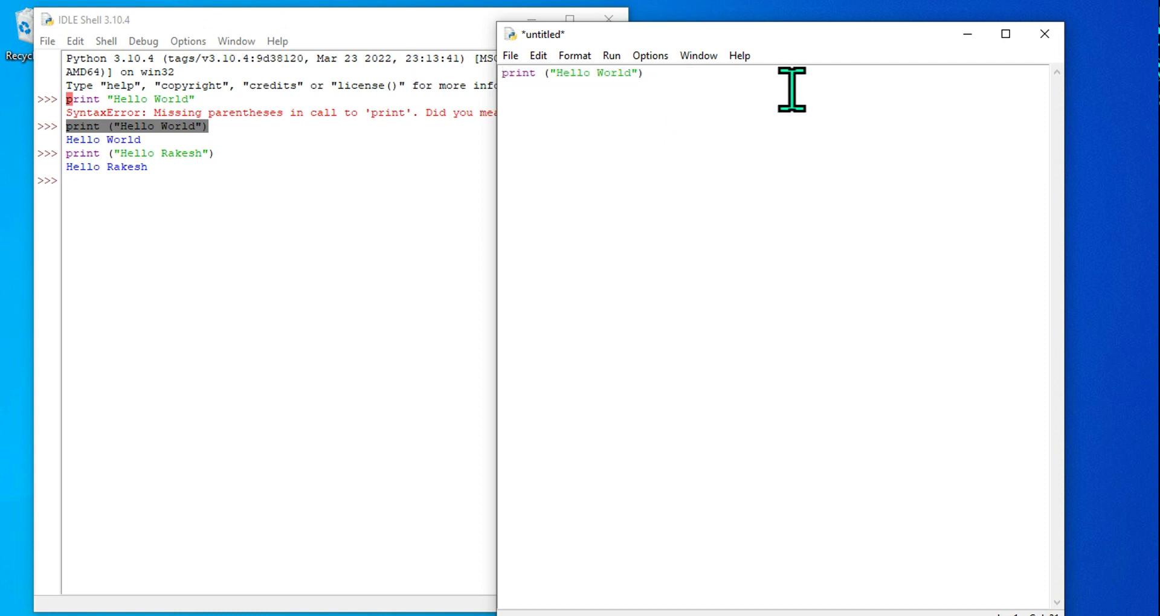
pyautogui.click(511, 56)
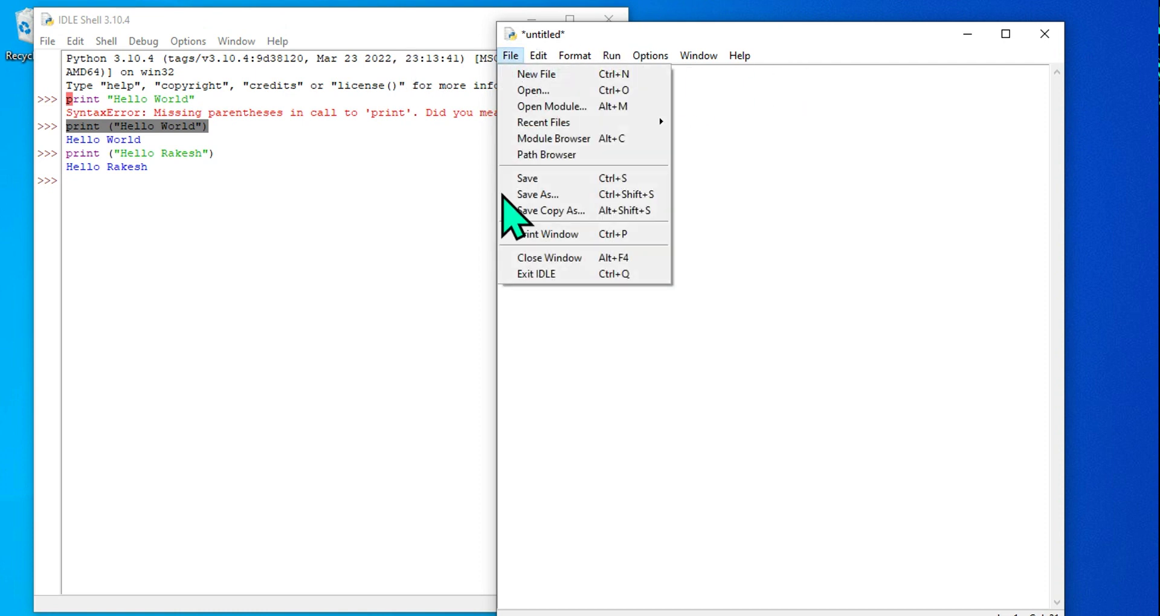
# Save the script to the Desktop as myFirstProgram.py
pyautogui.click(562, 178)
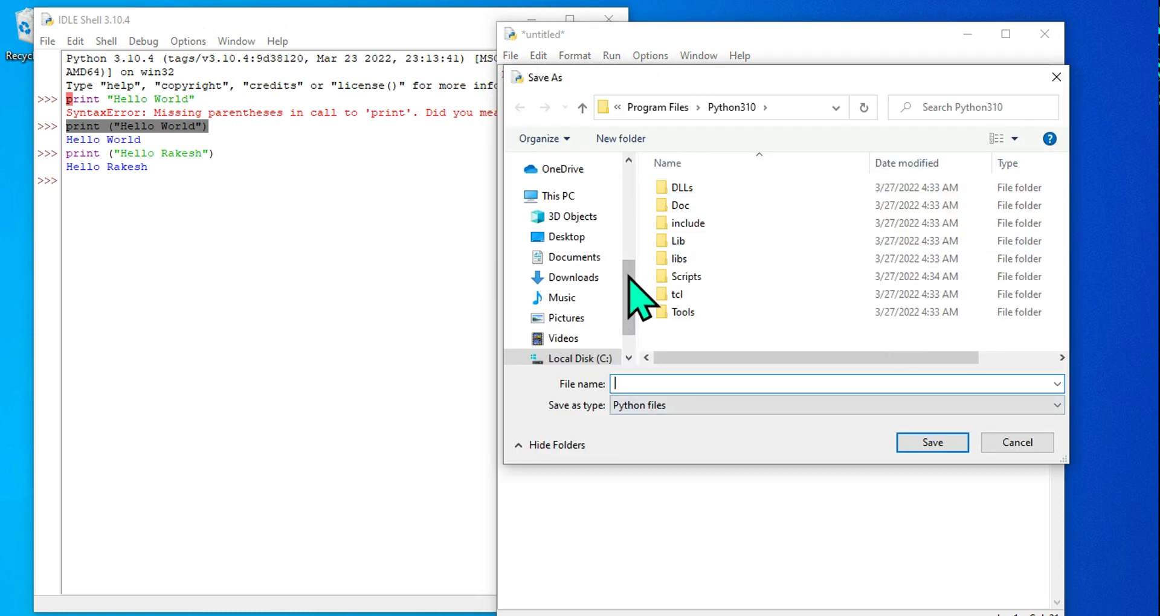
pyautogui.scroll(5, 628, 209)
pyautogui.click(574, 196)
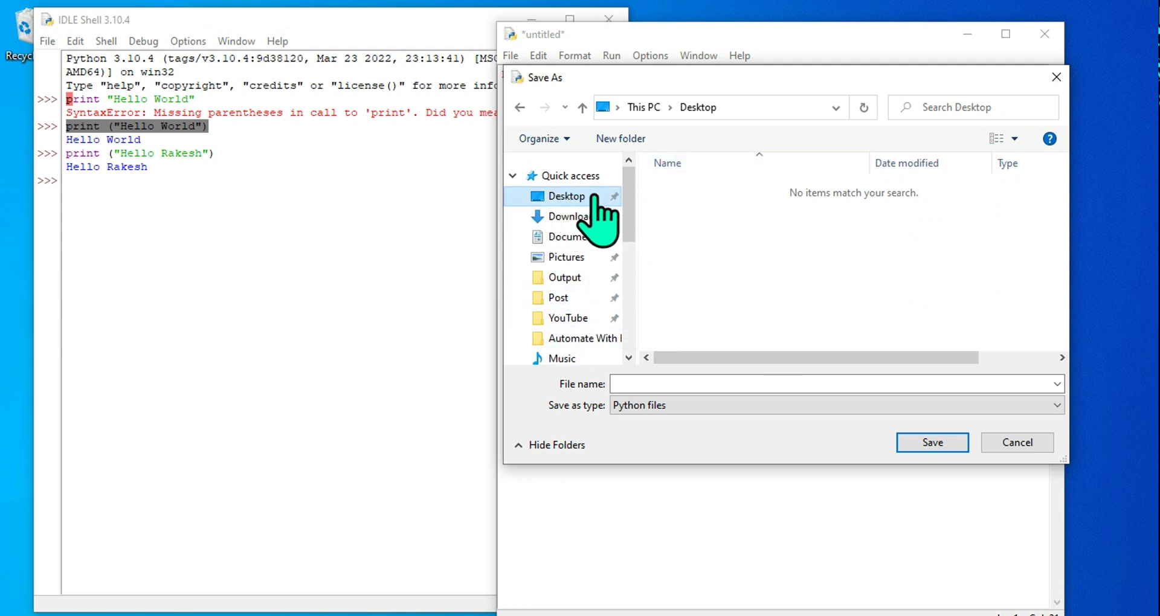
pyautogui.click(655, 384)
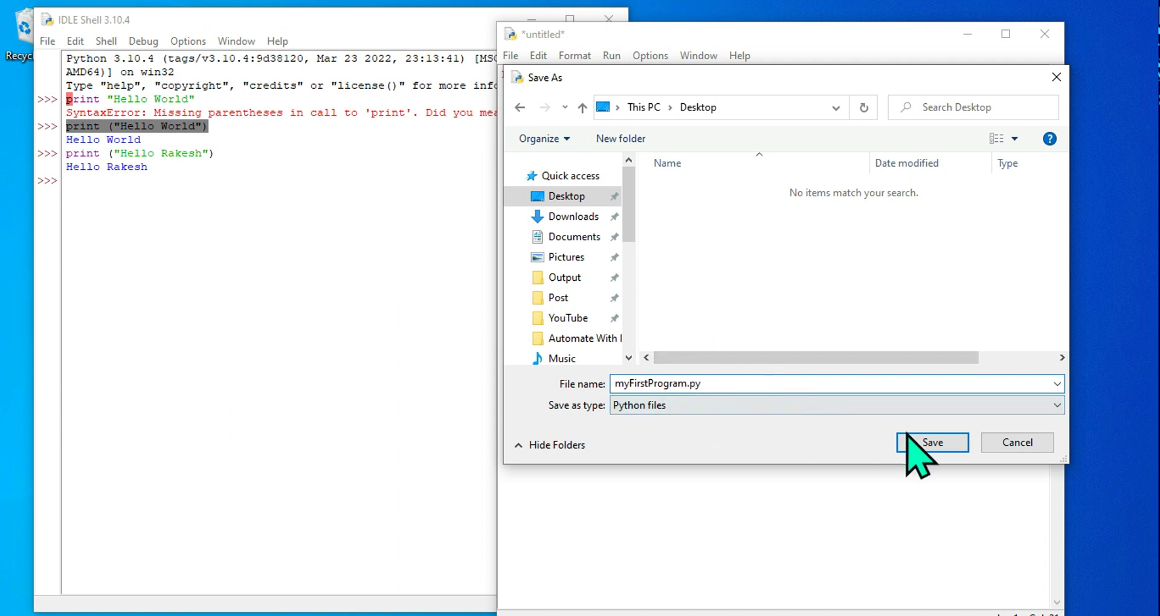
pyautogui.click(945, 443)
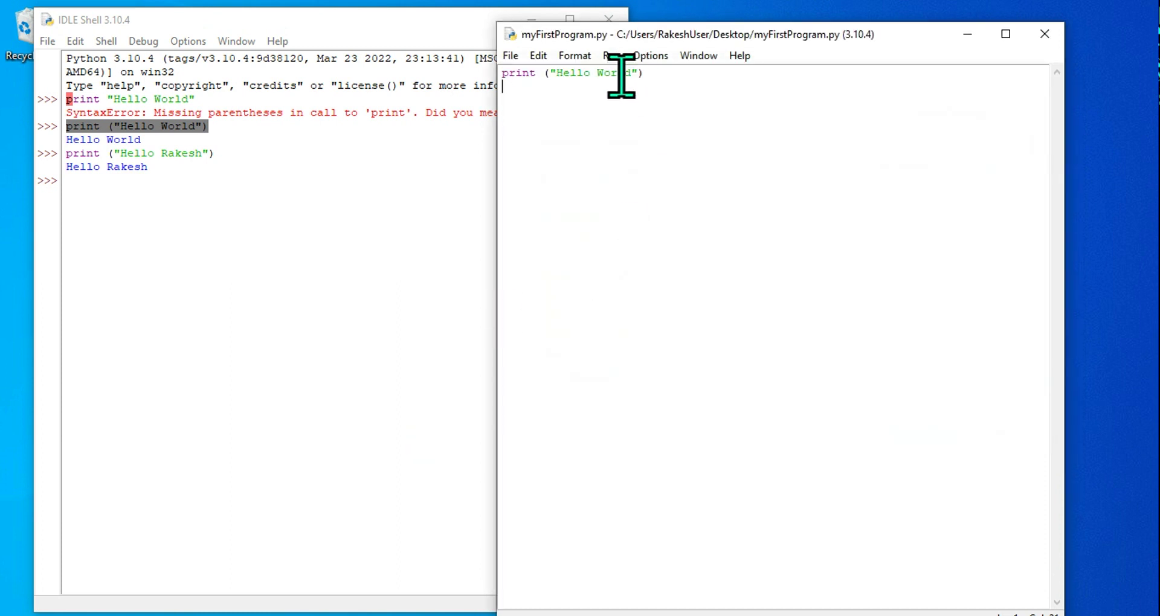
# Run myFirstProgram.py with Run Module and highlight the RESTART and Hello World output
pyautogui.click(612, 56)
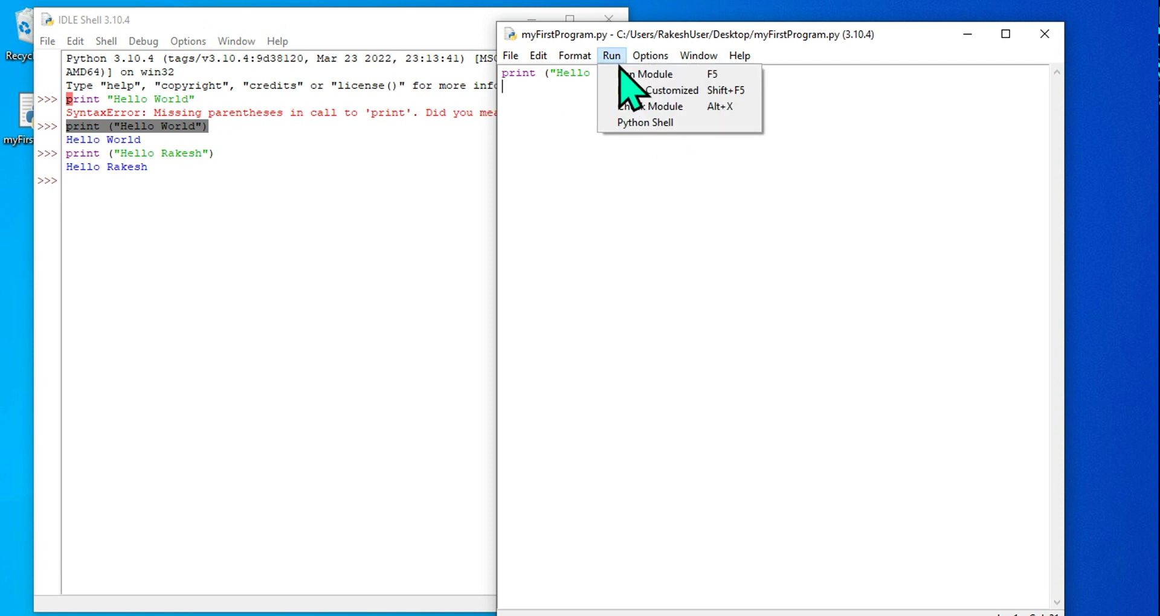
pyautogui.click(670, 97)
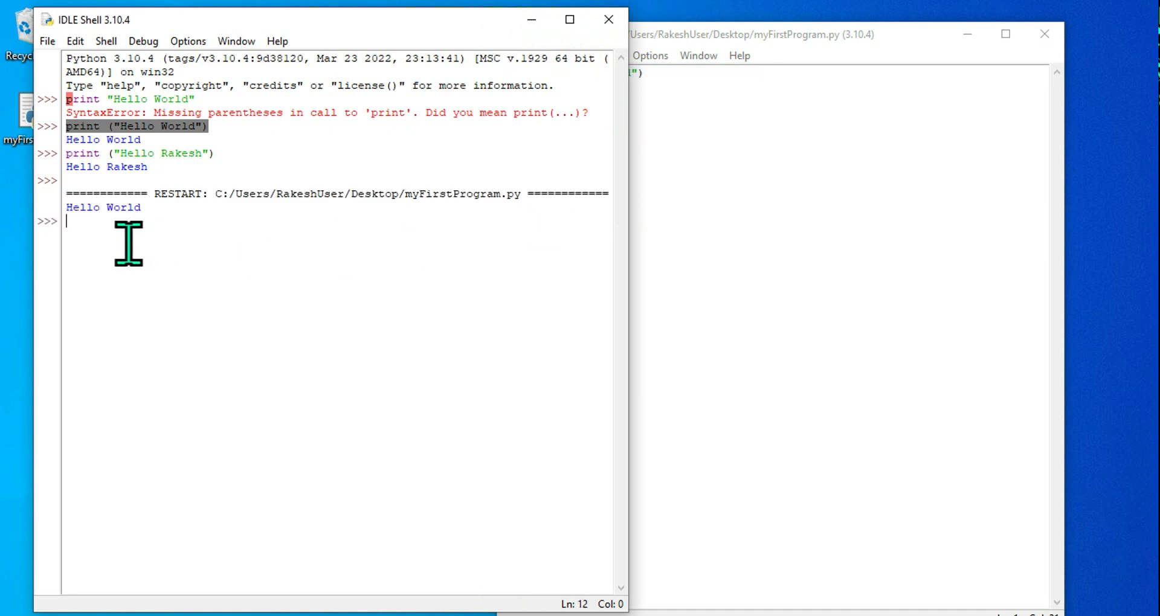
pyautogui.moveTo(152, 203); pyautogui.dragTo(177, 252)
pyautogui.moveTo(151, 204); pyautogui.dragTo(57, 190)
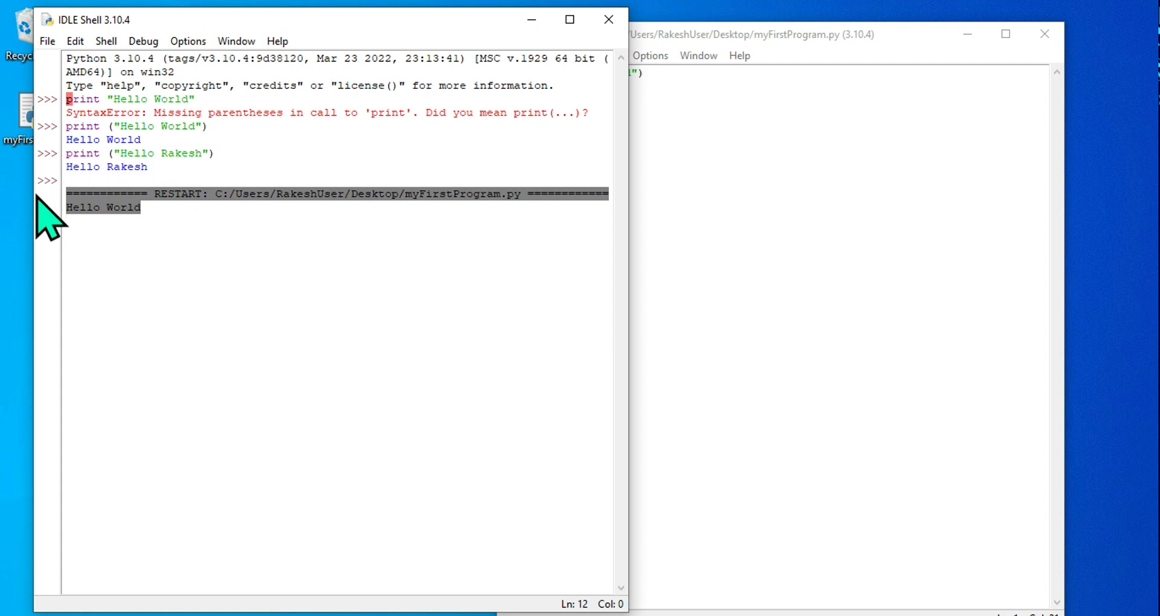
pyautogui.click(705, 121)
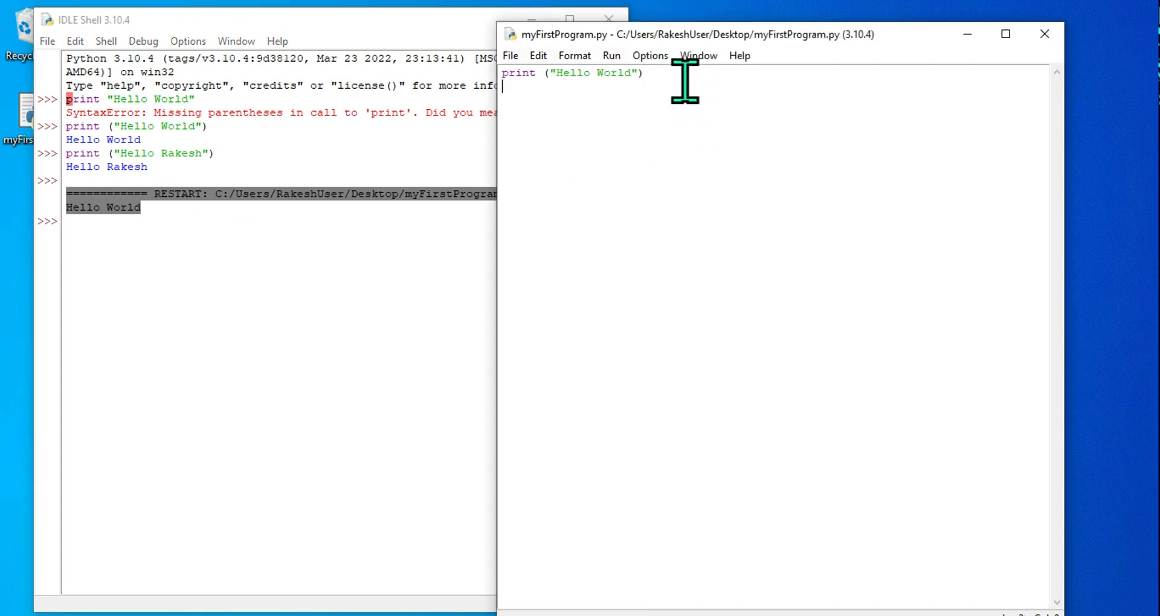
# Add a second greeting print line to myFirstProgram.py and save it
pyautogui.write('print ("Hello Rakesh')
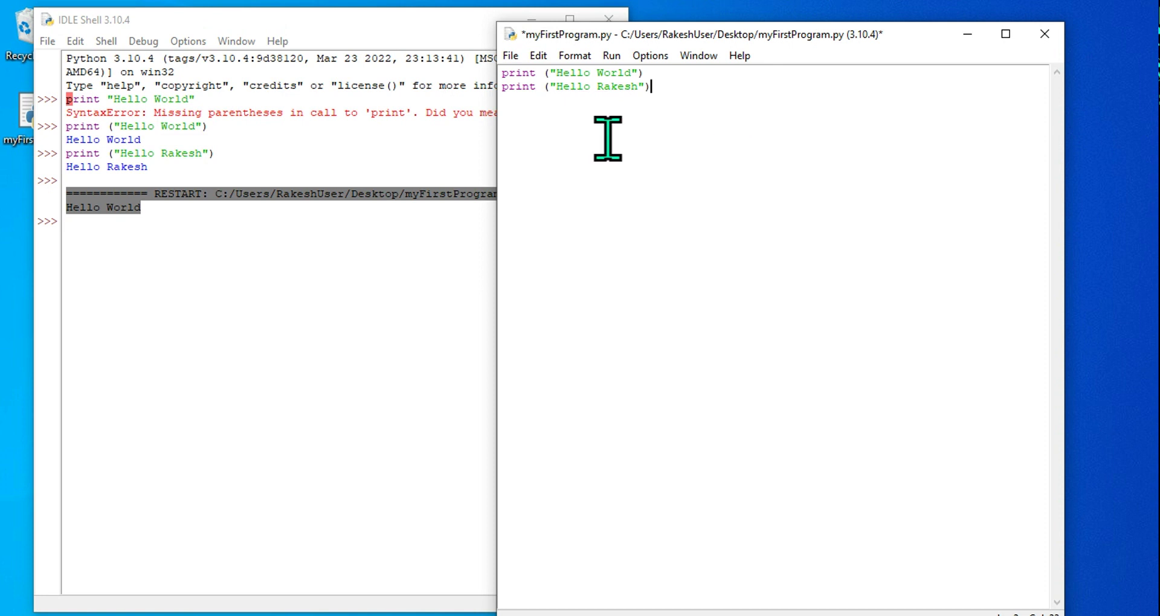
pyautogui.click(510, 55)
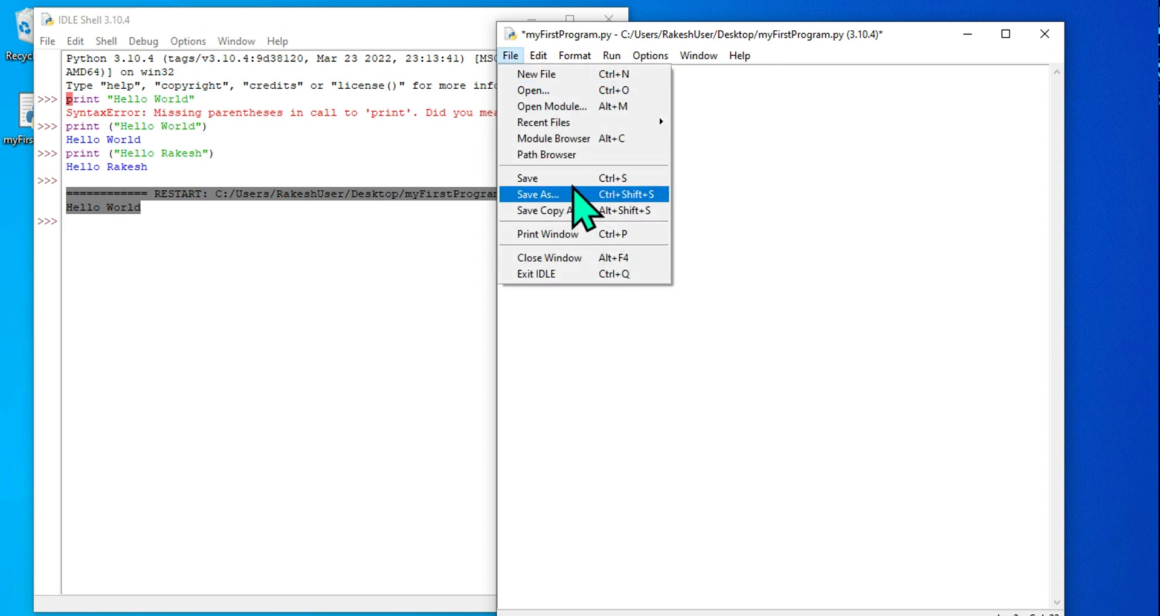
pyautogui.click(574, 179)
# Rerun the script and highlight the two greeting lines in the shell
pyautogui.click(612, 55)
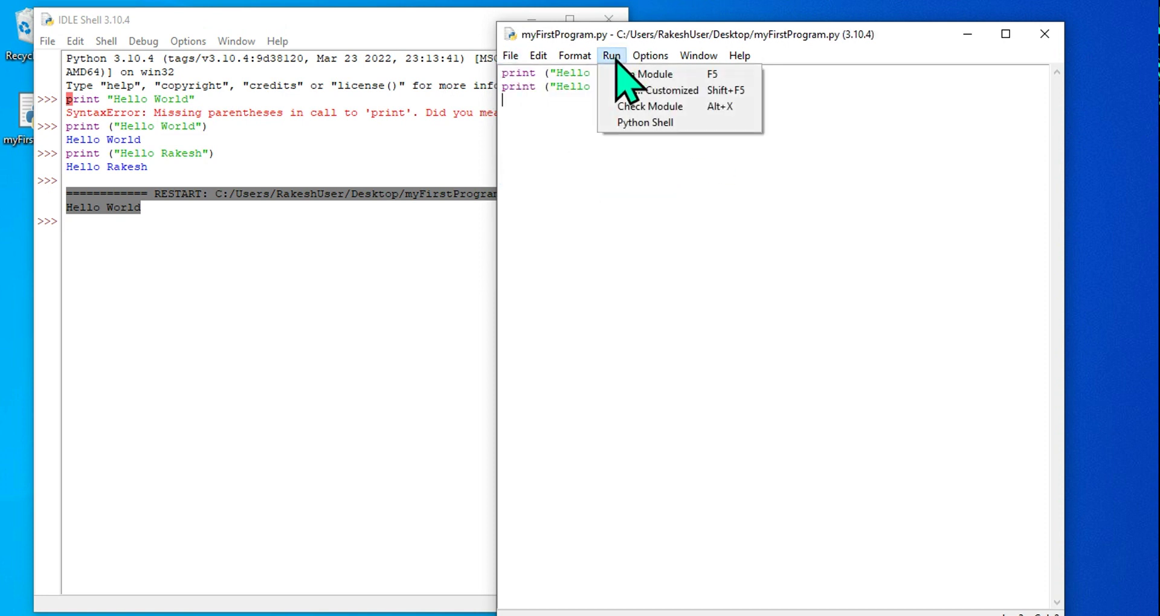
pyautogui.click(673, 74)
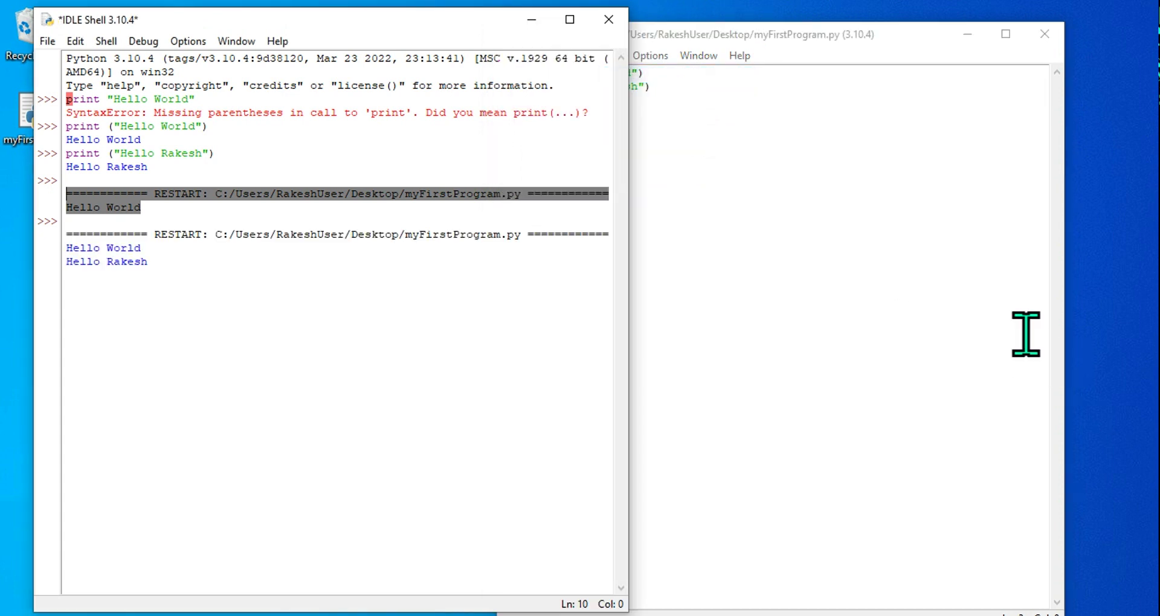
pyautogui.click(167, 276)
pyautogui.moveTo(167, 277); pyautogui.dragTo(73, 238)
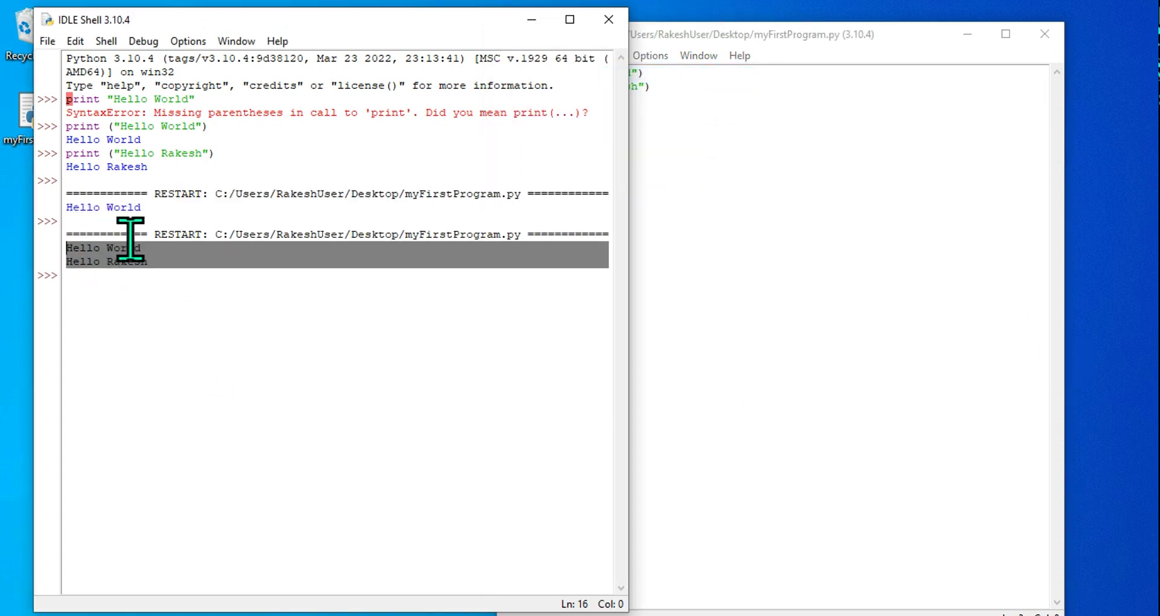
pyautogui.click(777, 85)
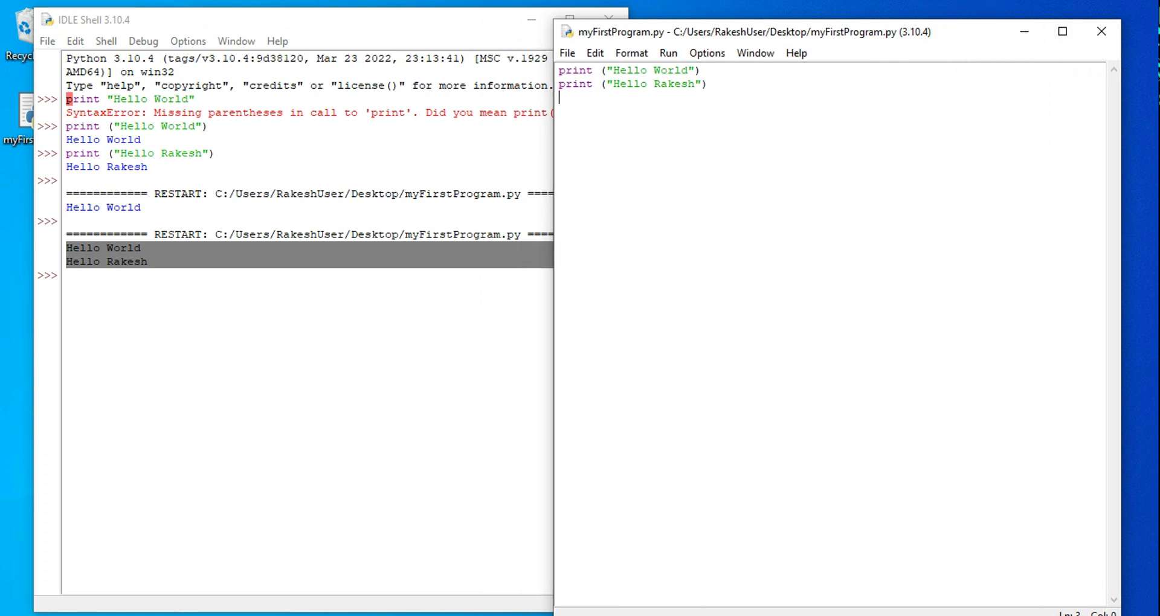
pyautogui.press('super+s')
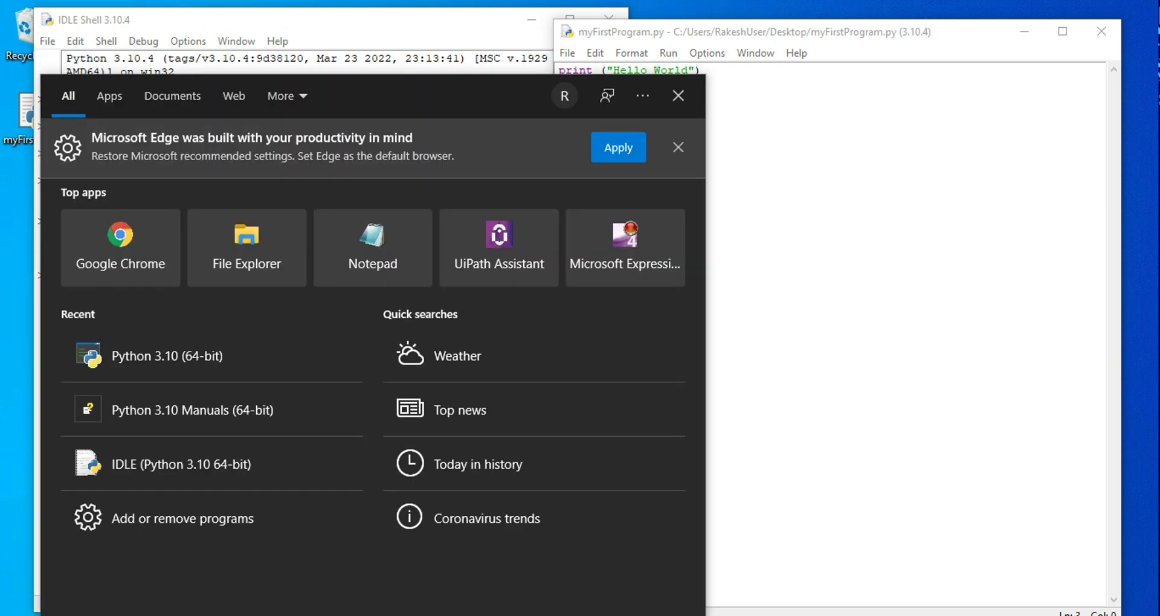
# Minimize the IDLE shell and script editor windows
pyautogui.write('cmd')
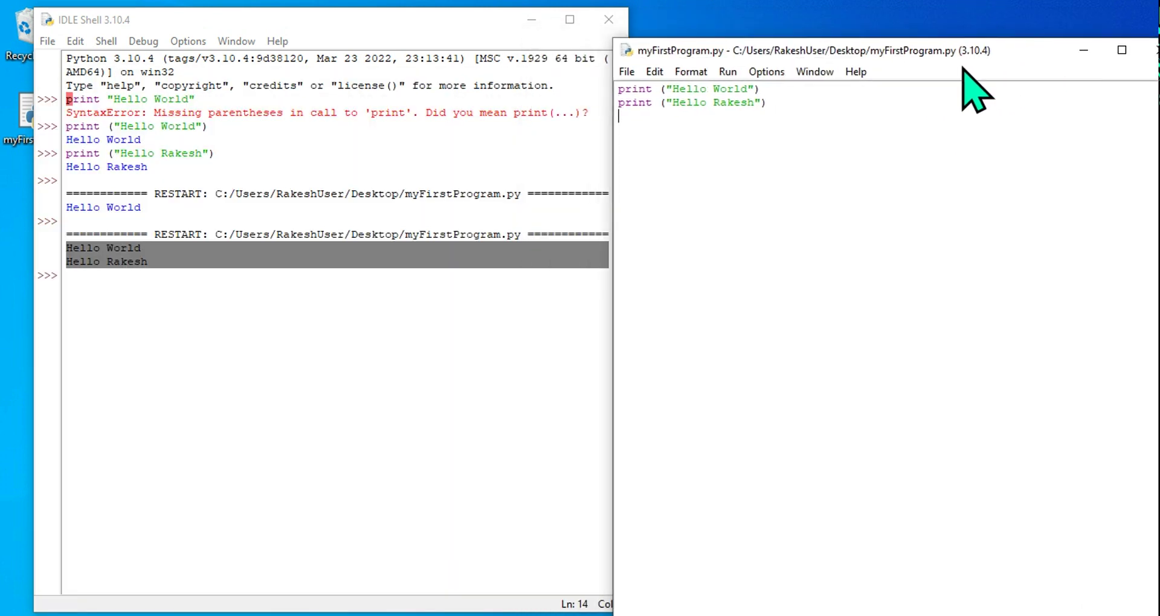
pyautogui.moveTo(962, 66); pyautogui.dragTo(853, 98)
pyautogui.click(532, 20)
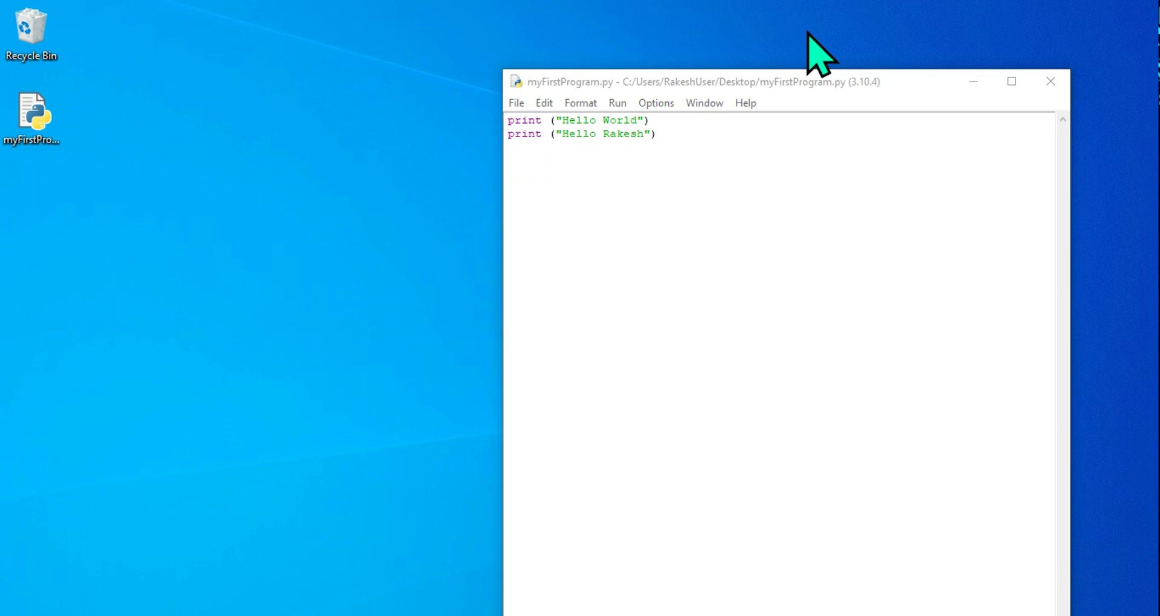
pyautogui.click(973, 82)
# In Command Prompt, start Python with py, print Hello World, then minimize it
pyautogui.click(115, 614)
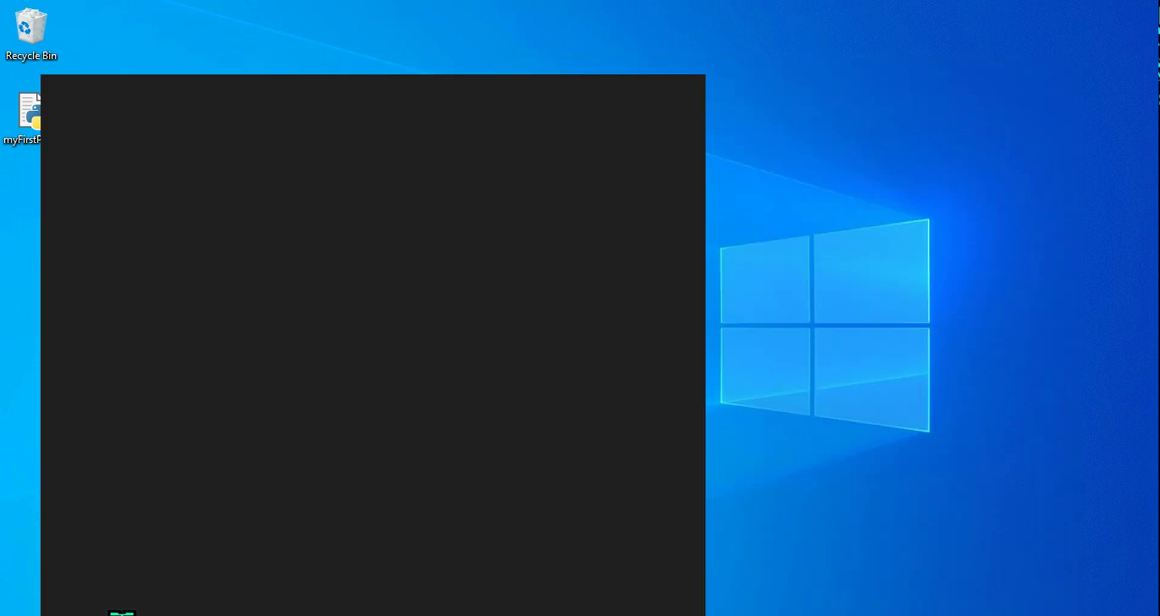
pyautogui.write('cmd')
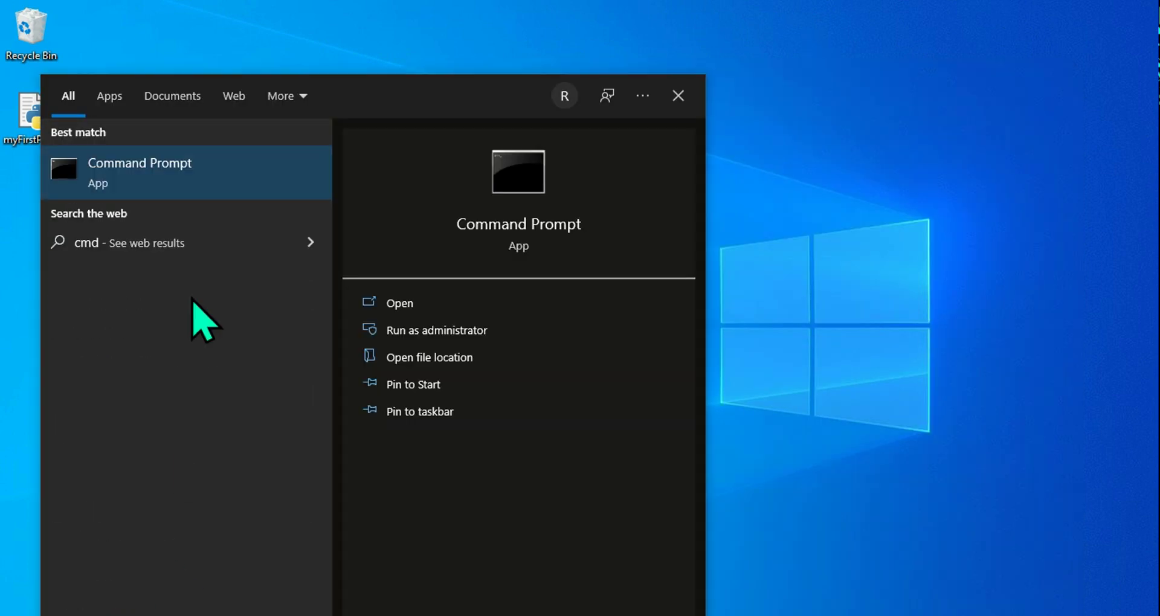
pyautogui.click(171, 184)
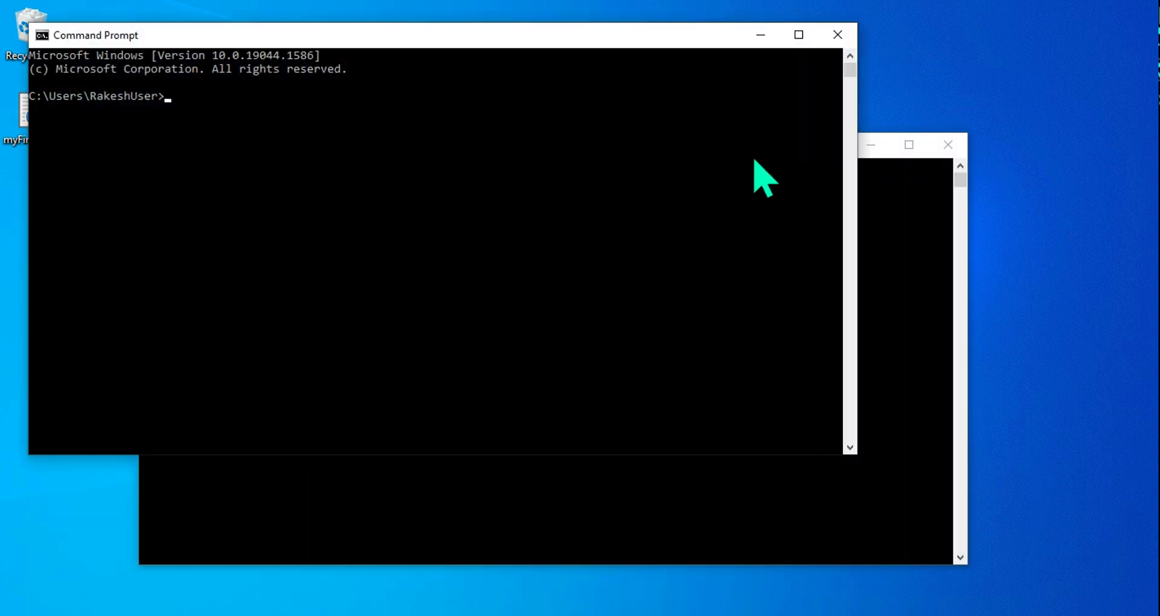
pyautogui.click(948, 145)
pyautogui.click(242, 109)
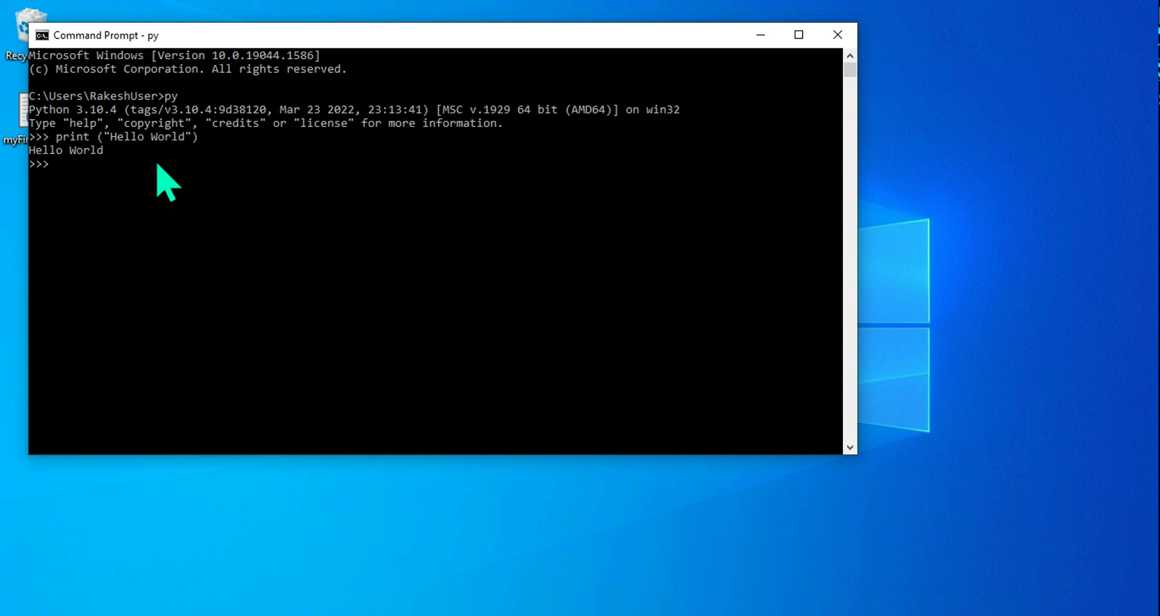
pyautogui.moveTo(109, 151); pyautogui.dragTo(8, 156)
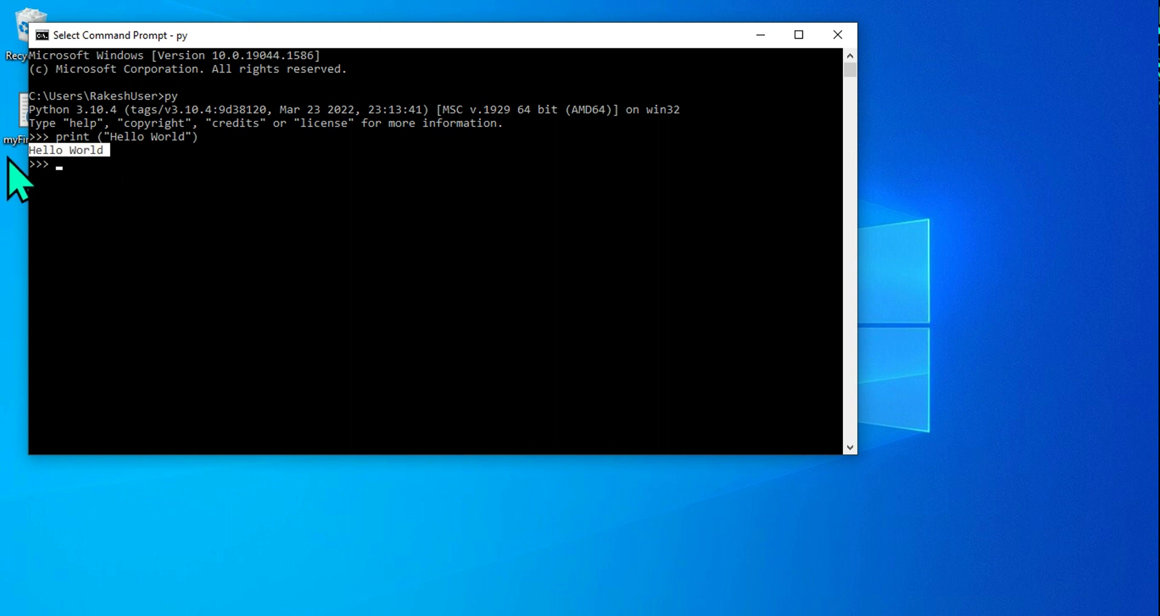
pyautogui.click(761, 34)
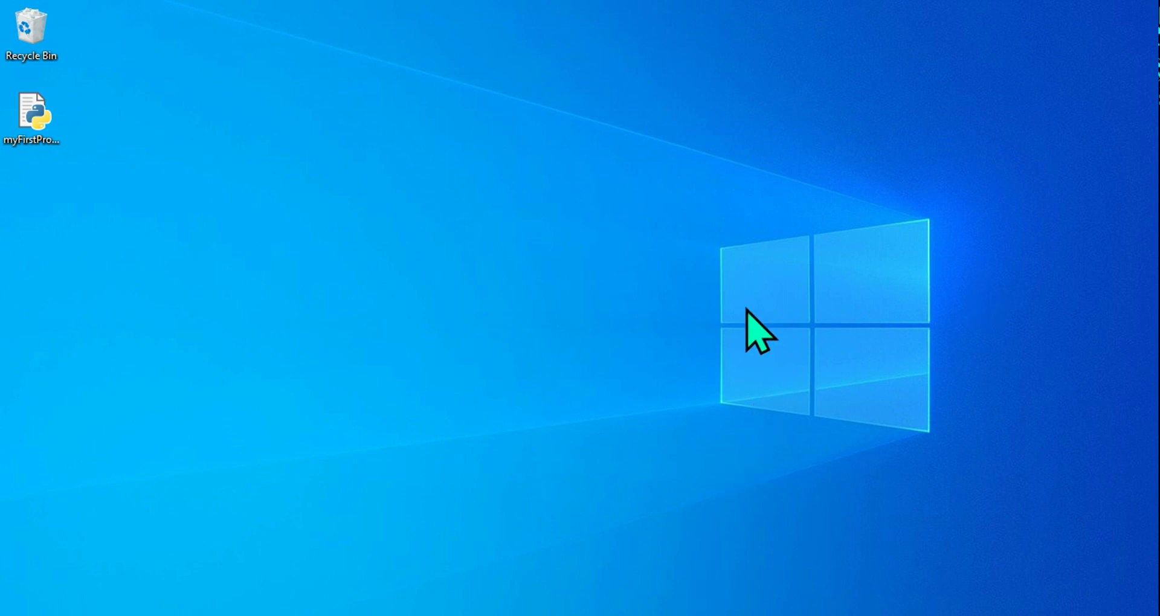
# Restore the Python 3.10 console and drag it and the IDLE shell apart side by side
pyautogui.hotkey('alt', 'Tab')
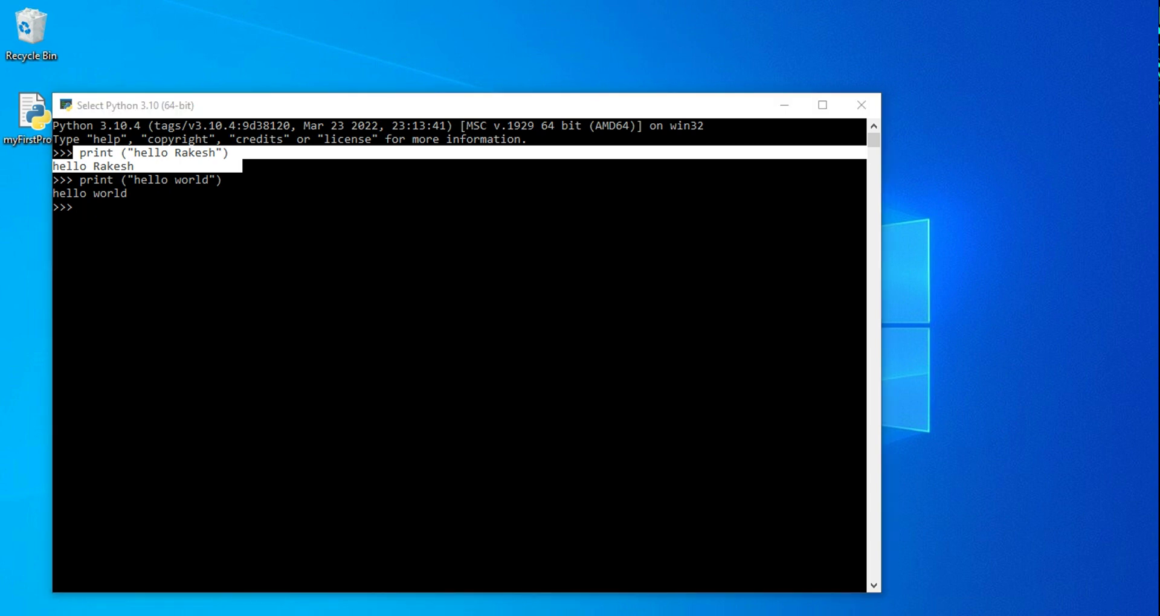
pyautogui.moveTo(670, 520)
pyautogui.click(598, 553)
pyautogui.moveTo(479, 26); pyautogui.dragTo(766, 19)
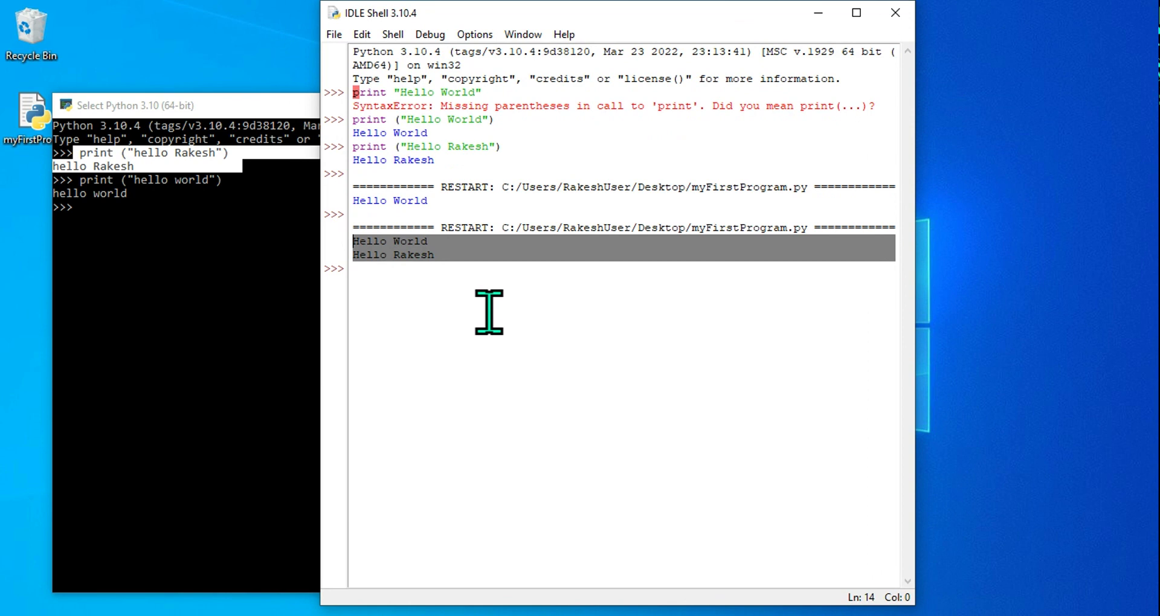
pyautogui.click(180, 248)
pyautogui.moveTo(311, 117); pyautogui.dragTo(539, 106)
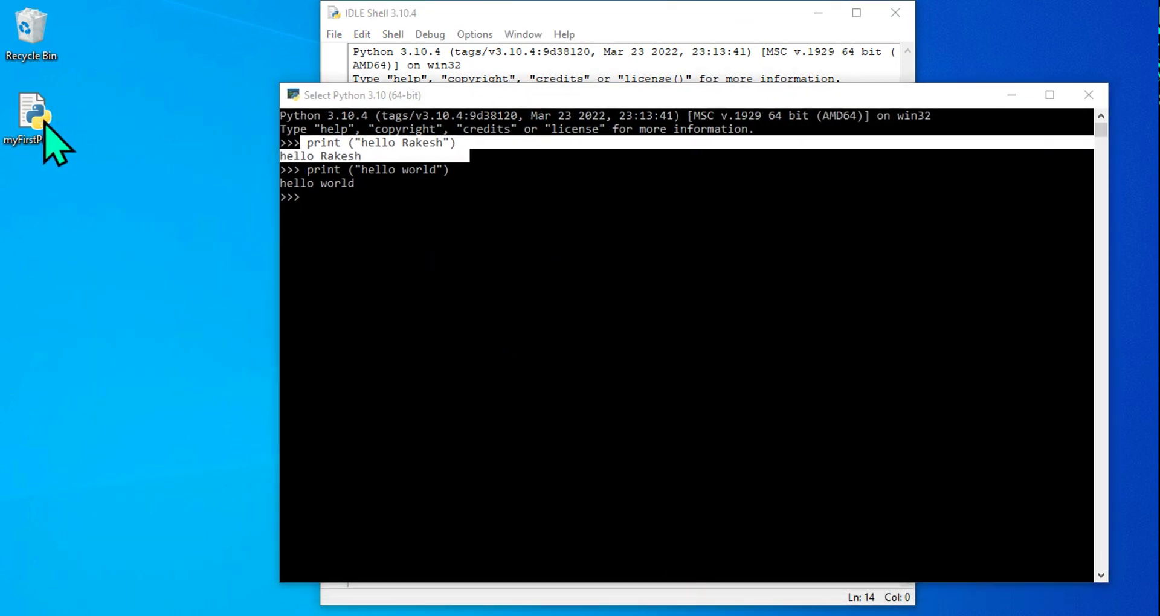
# Bring Command Prompt forward, highlight its Hello World output, then bring IDLE Shell forward again
pyautogui.hotkey('alt', 'Tab')
pyautogui.click(151, 162)
pyautogui.moveTo(121, 152); pyautogui.dragTo(22, 159)
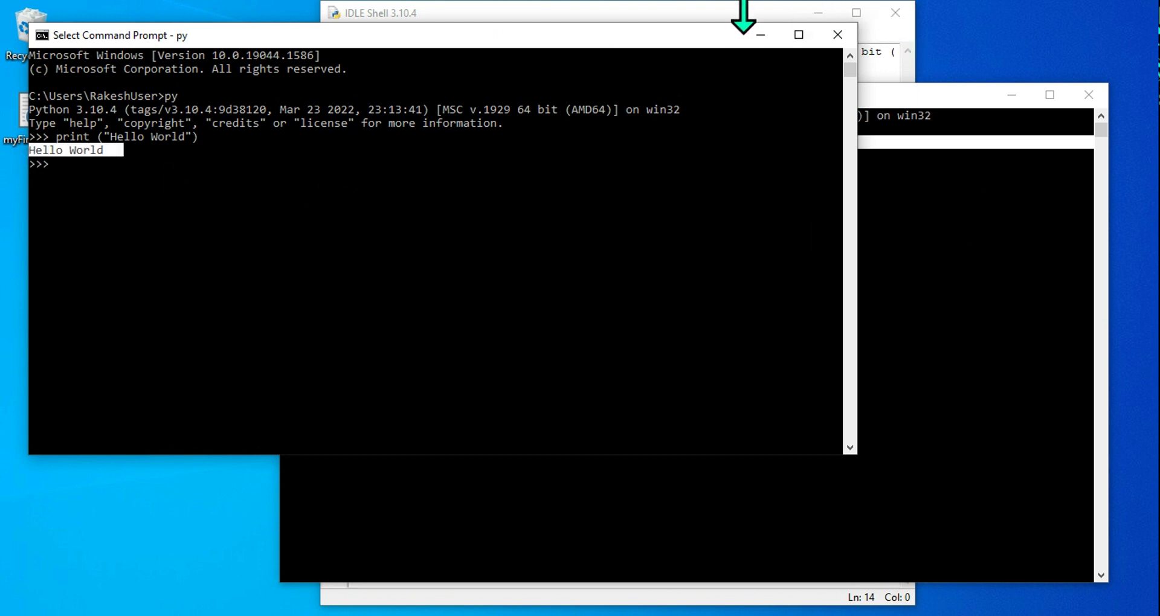
pyautogui.click(747, 15)
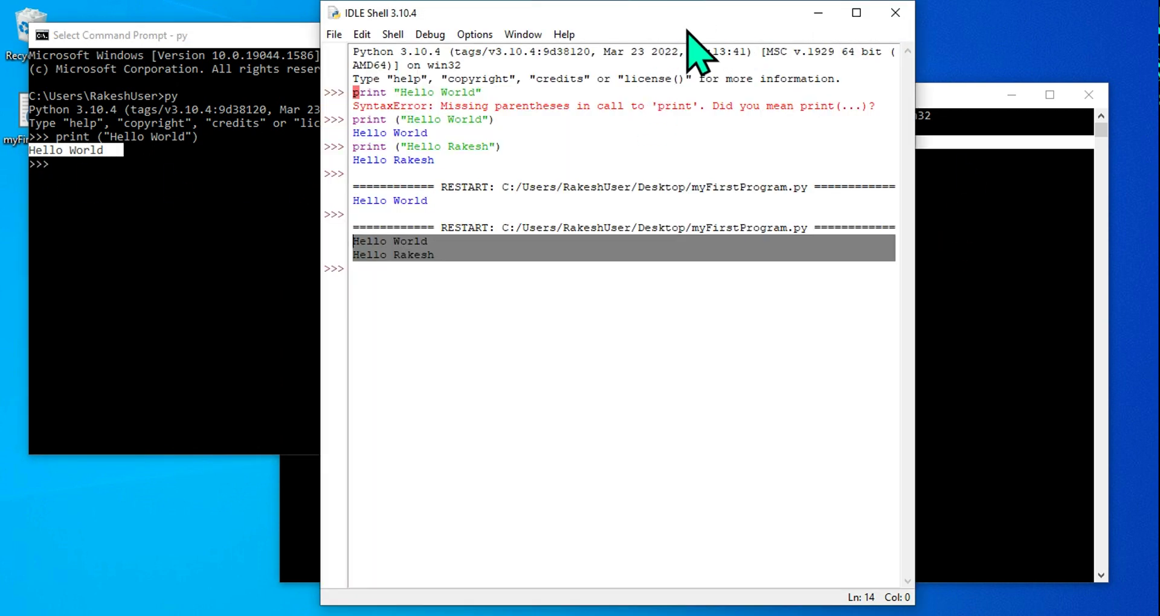